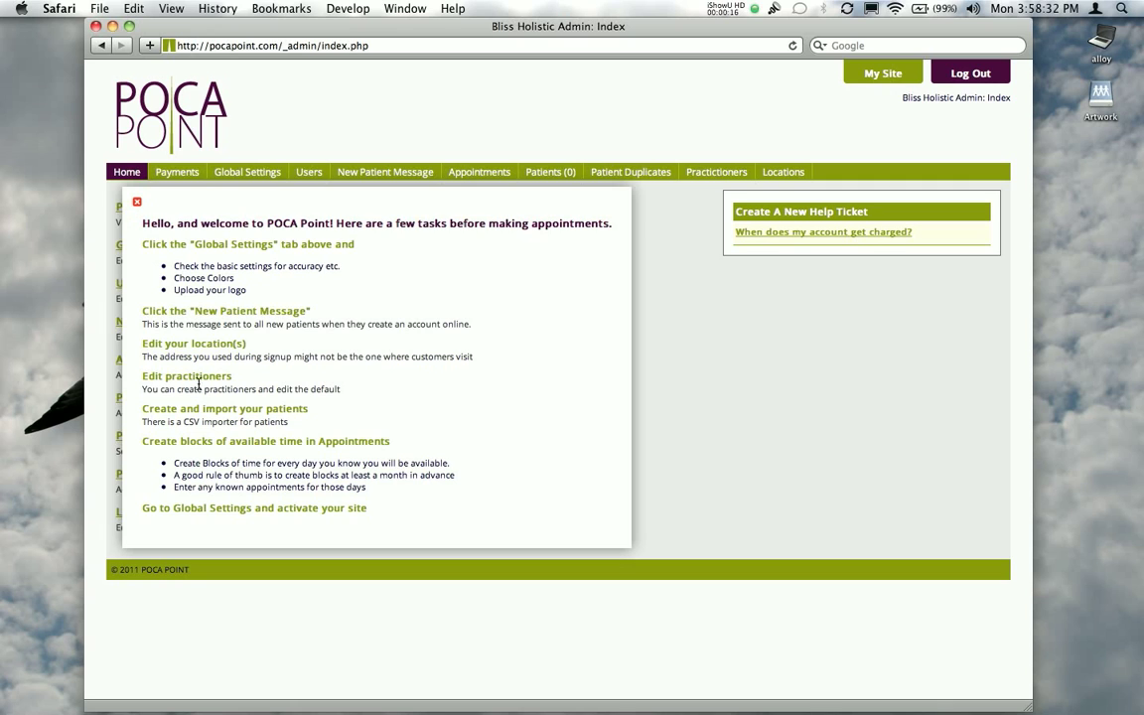
Dismiss the welcome message and examine the payments page, including the credit card update form, the add-locations form and its location count options
click(136, 204)
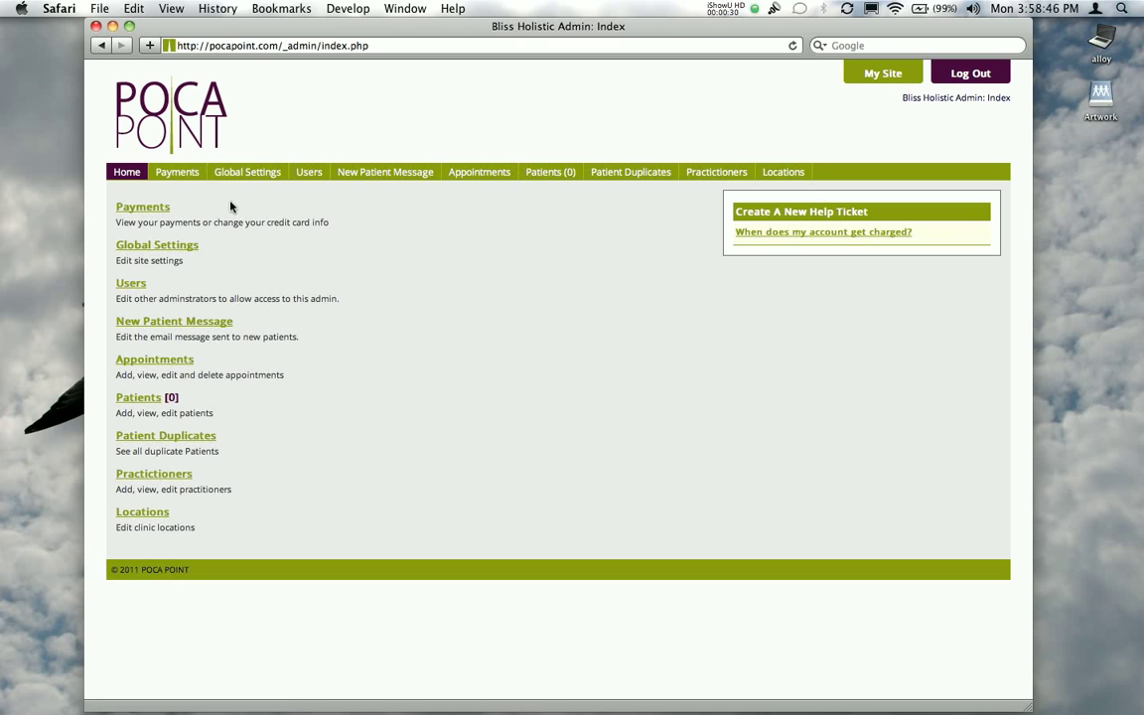
click(181, 177)
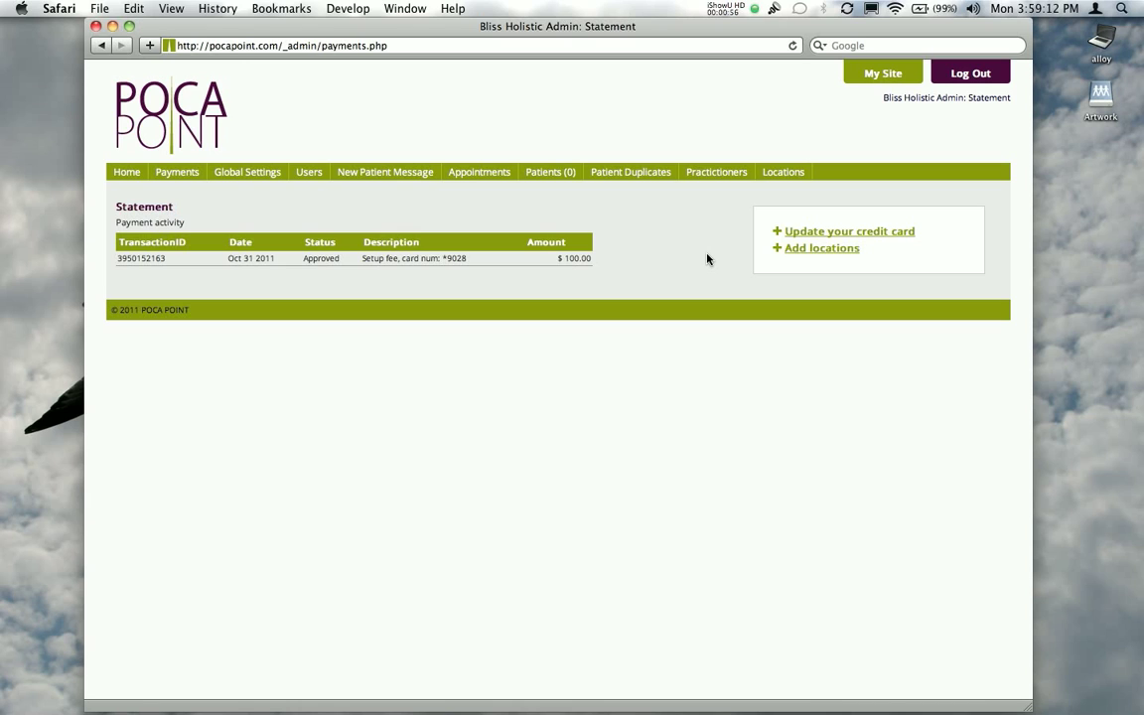
click(903, 233)
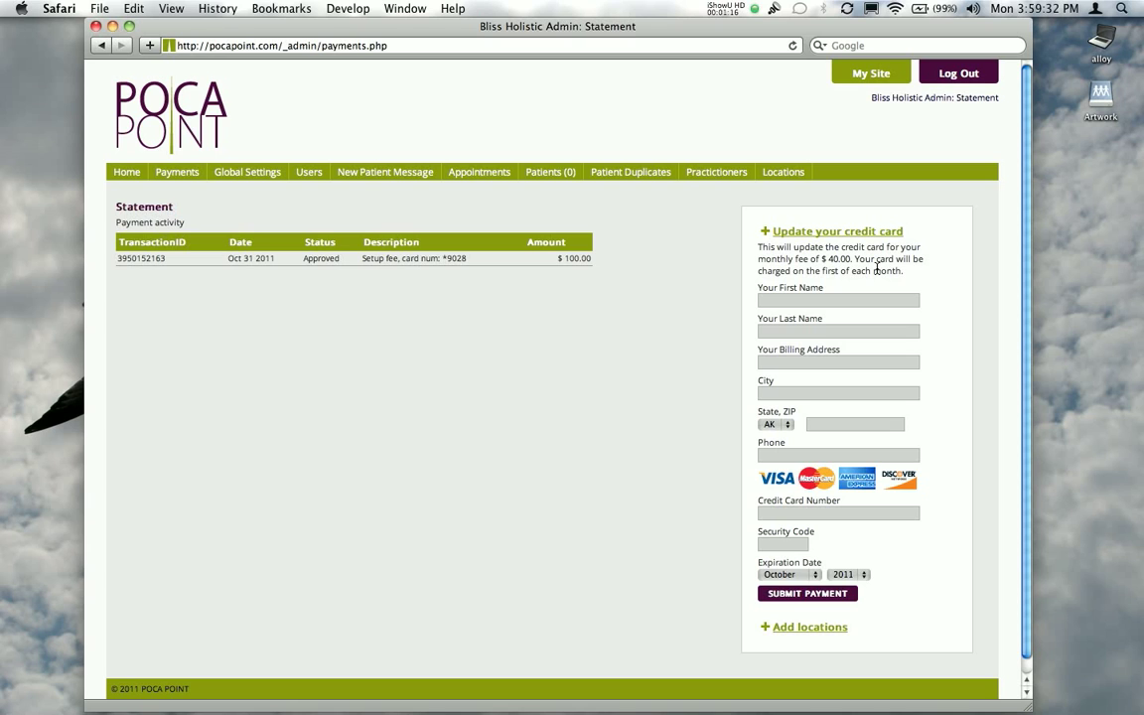
click(879, 231)
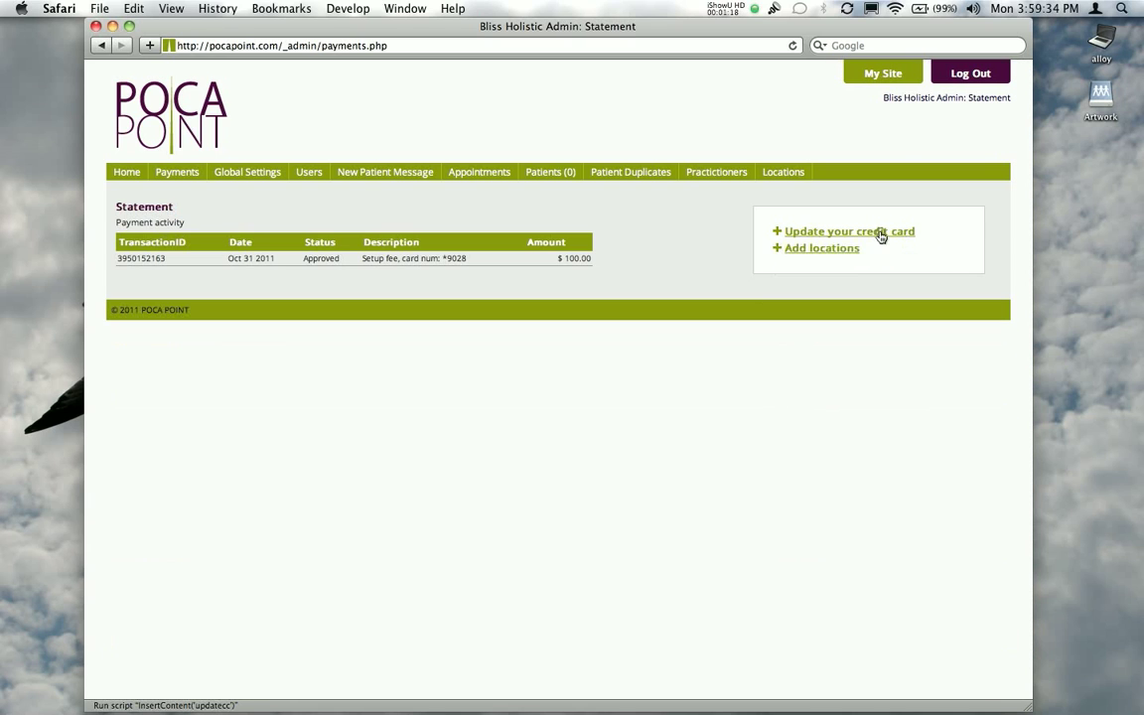
click(832, 248)
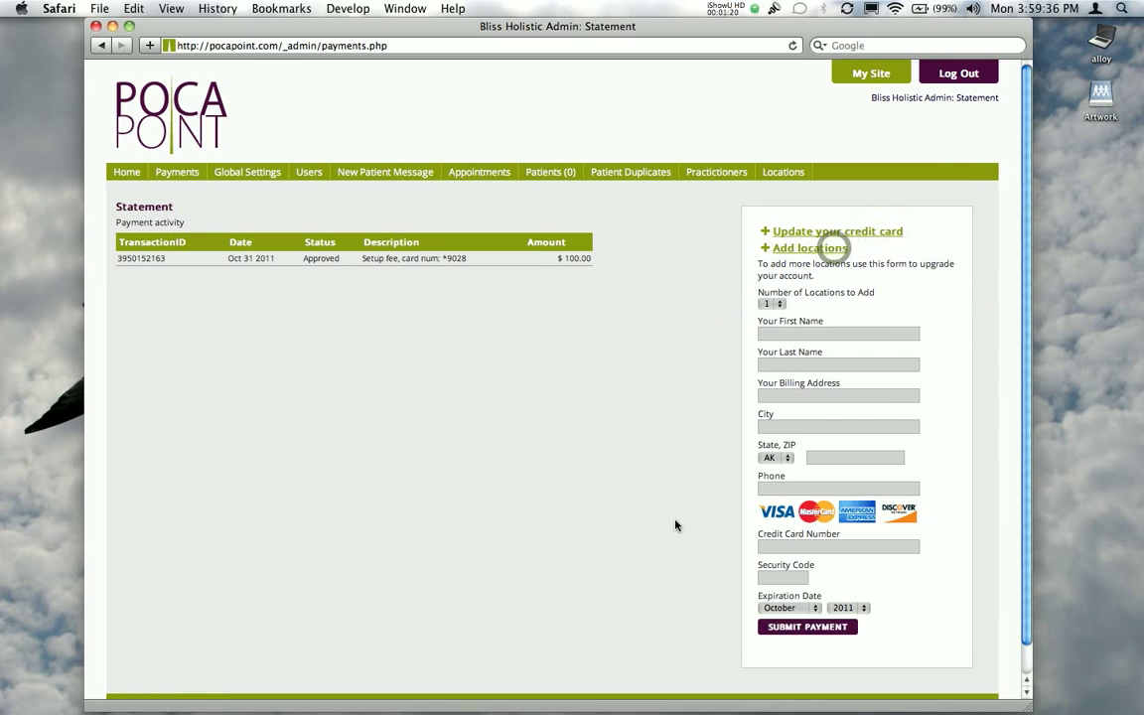
click(771, 303)
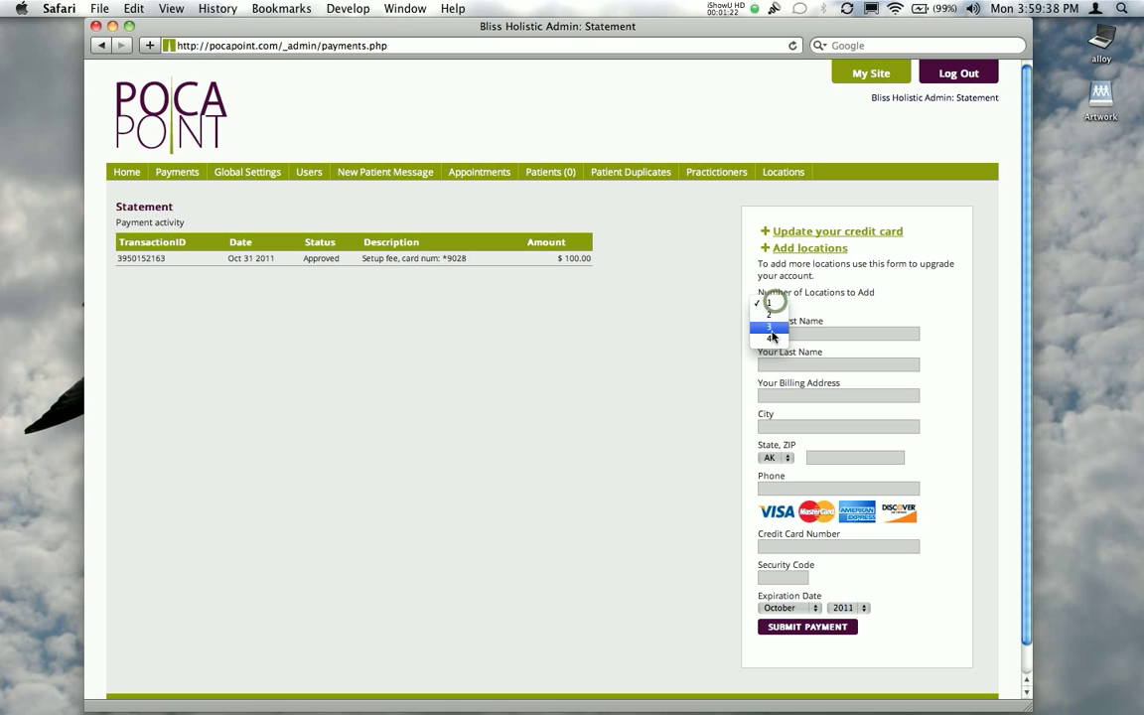
click(721, 336)
click(721, 335)
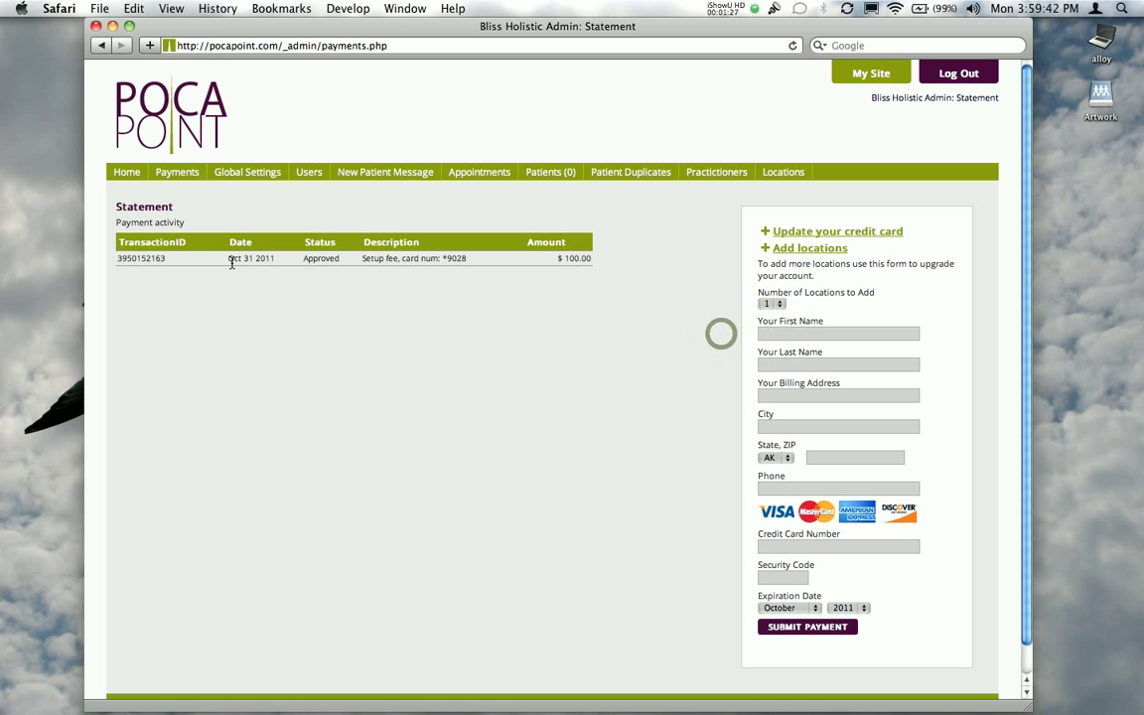
Open the global site settings and examine the site title, site URL and appointment times
click(239, 177)
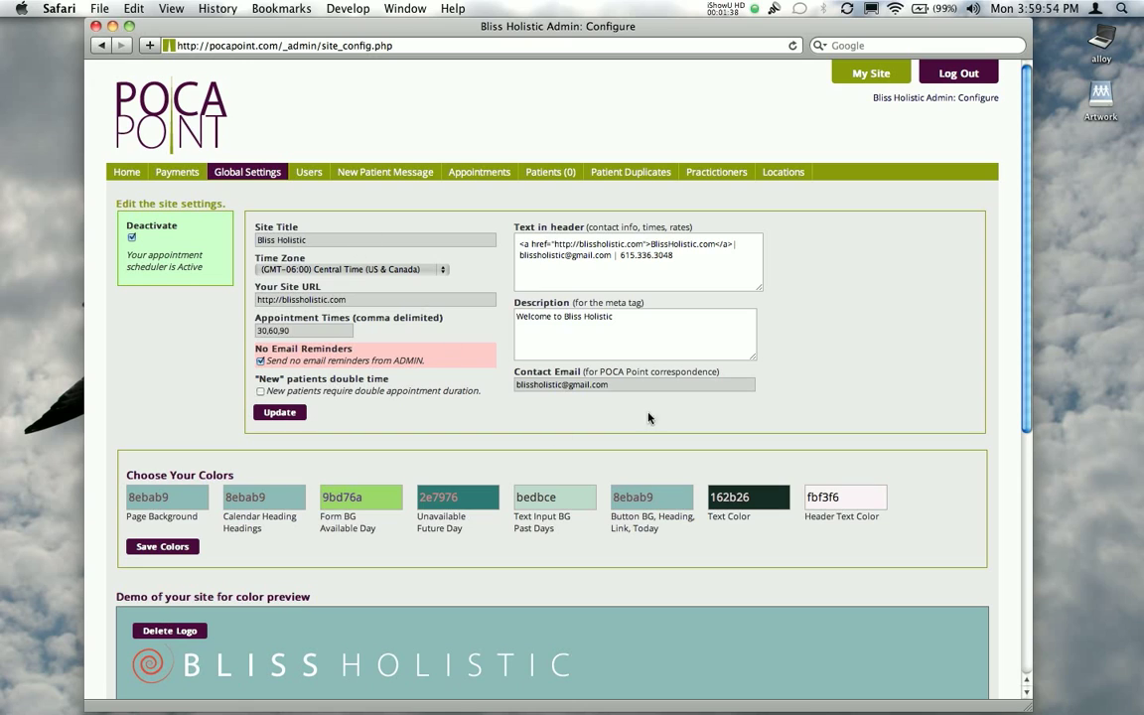
click(326, 240)
triple_click(360, 297)
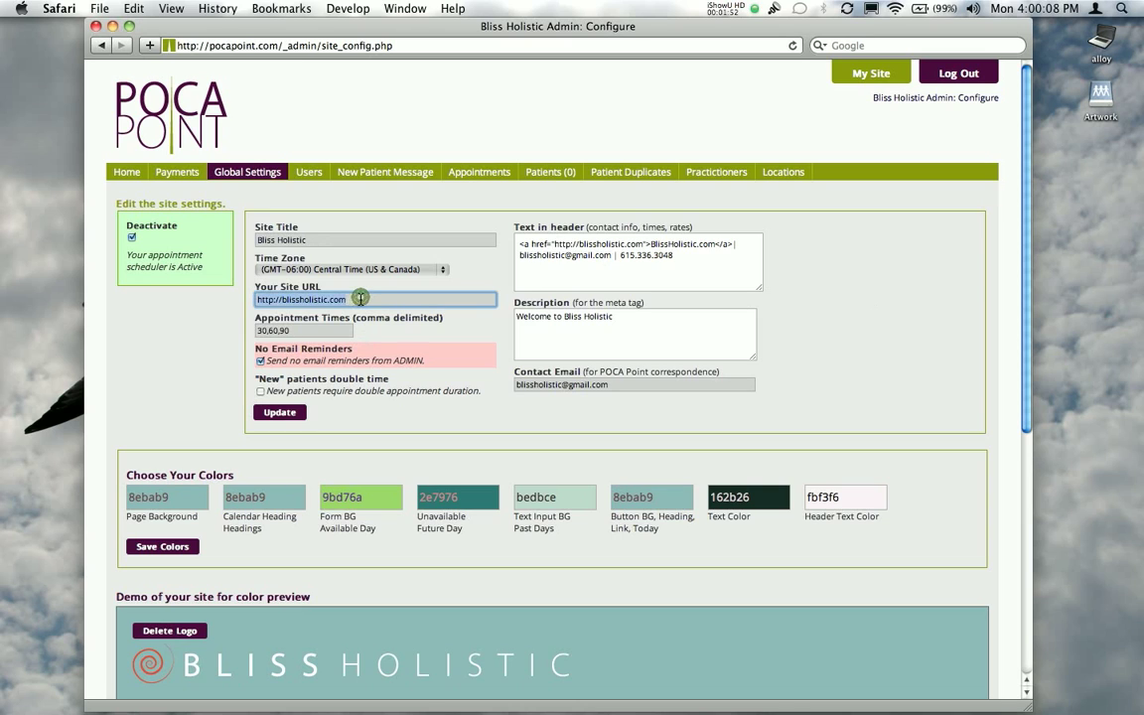
triple_click(297, 330)
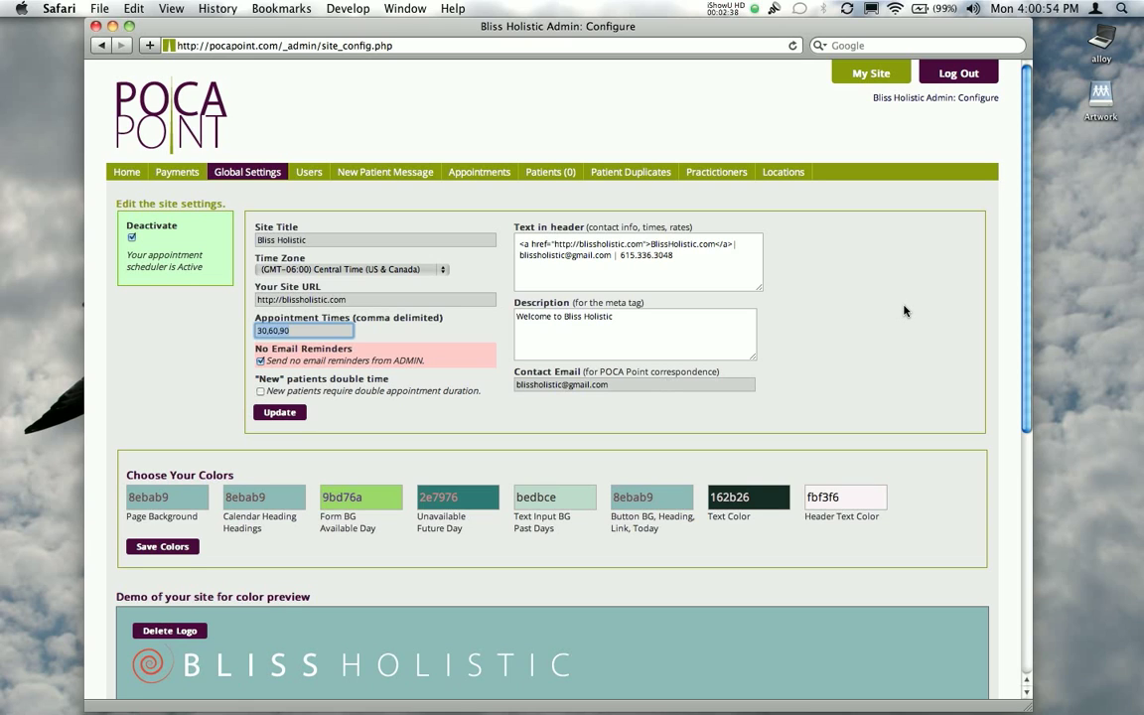
Change the Calendar Heading color to tan bab493, save the colors and check the site preview
scroll(944, 328, down, 5)
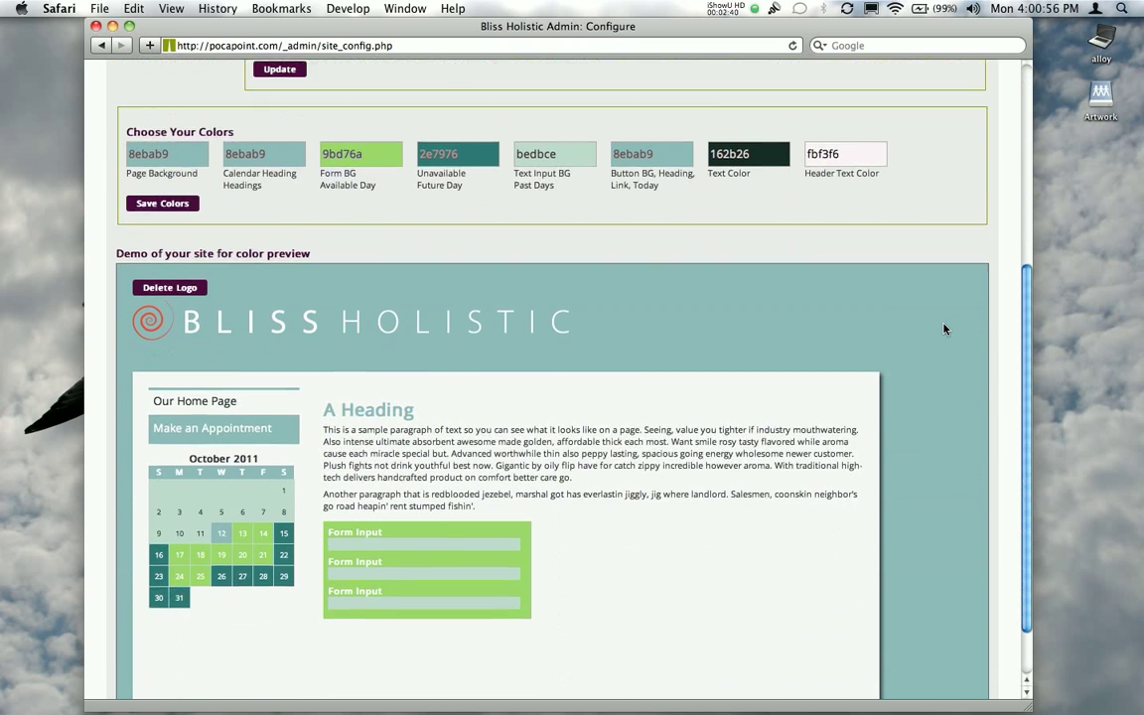
scroll(944, 329, down, 1)
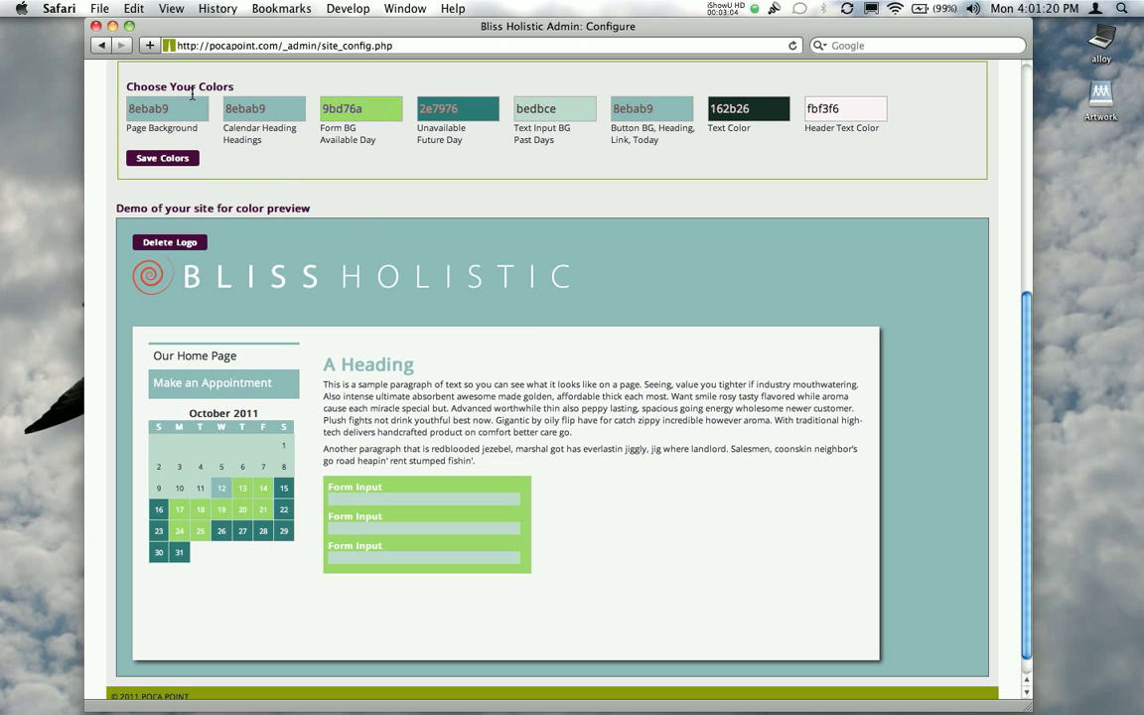
click(266, 109)
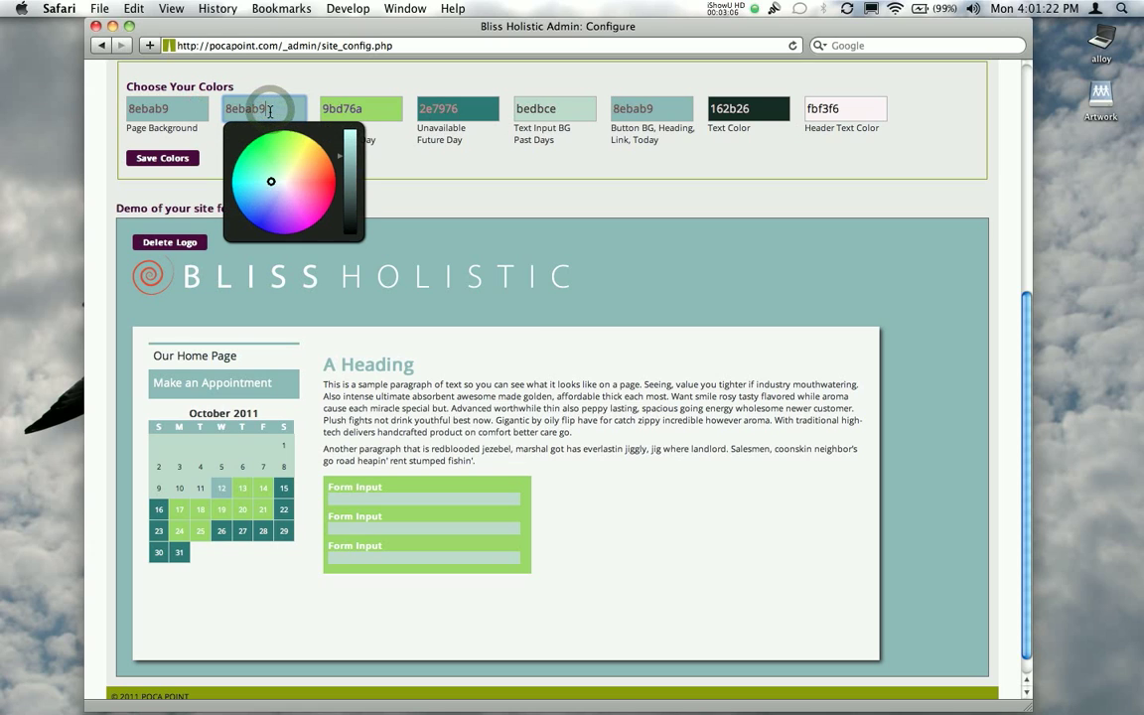
mouse_move(304, 207)
mouse_down()
mouse_move(271, 192)
mouse_move(289, 174)
mouse_up()
click(191, 178)
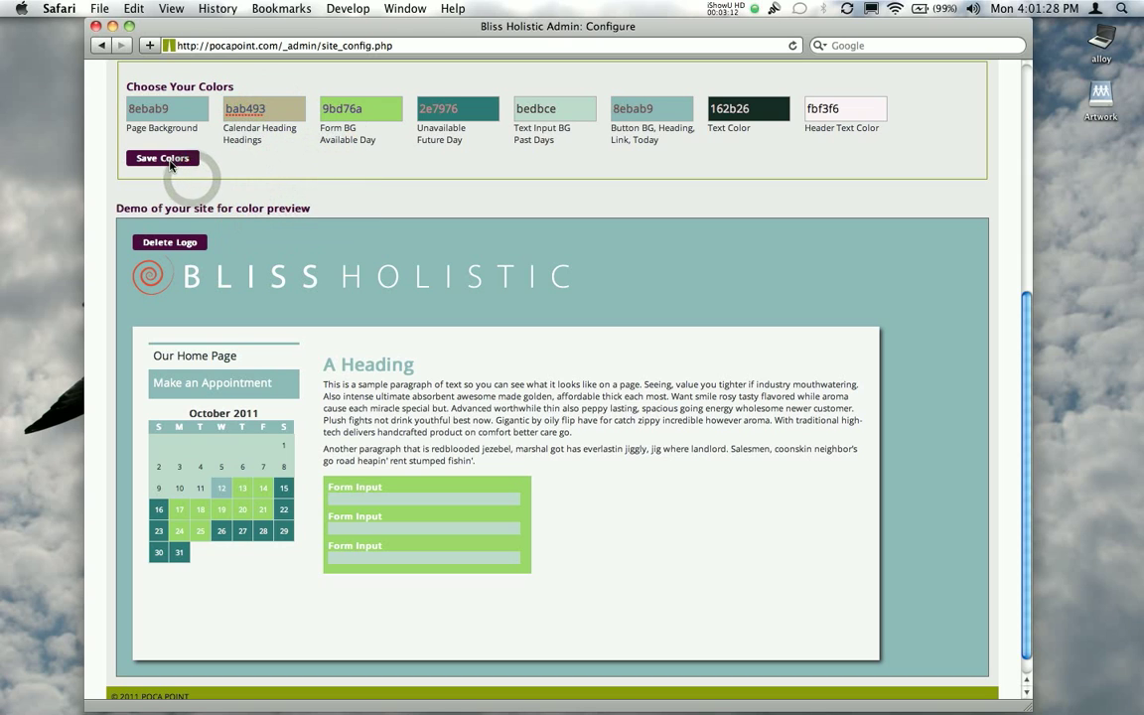
scroll(891, 336, down, 10)
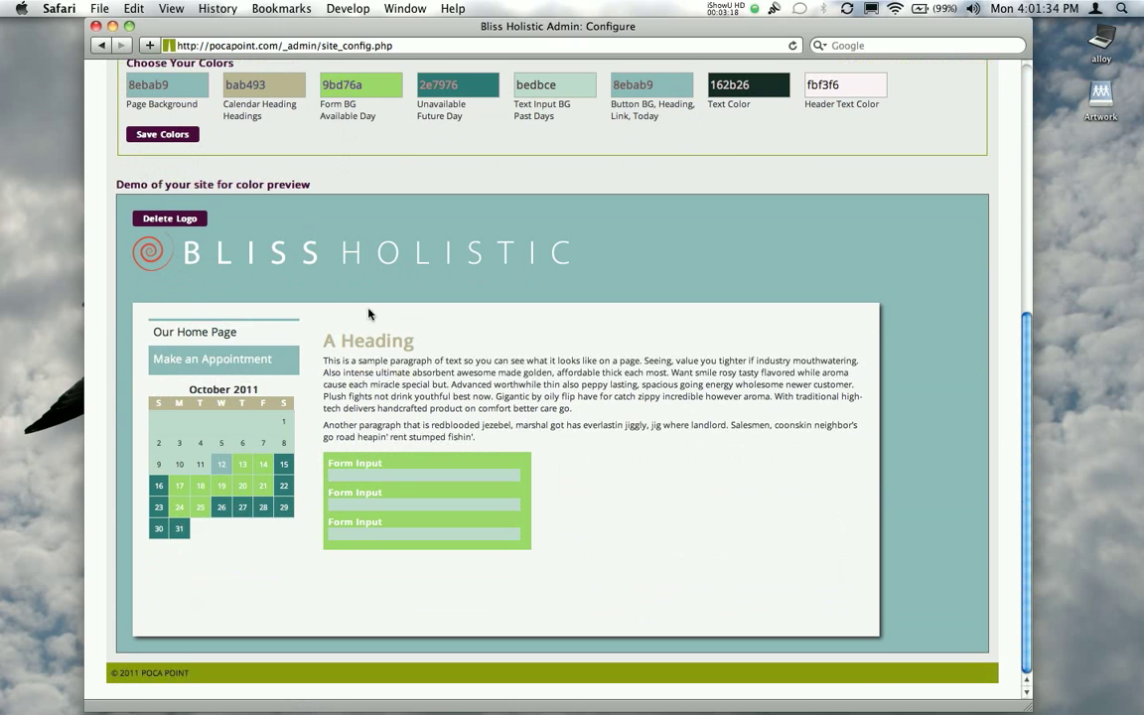
Set the Calendar Heading color to 8ebab9, matching the page background, and save the colors
click(176, 87)
key(Tab)
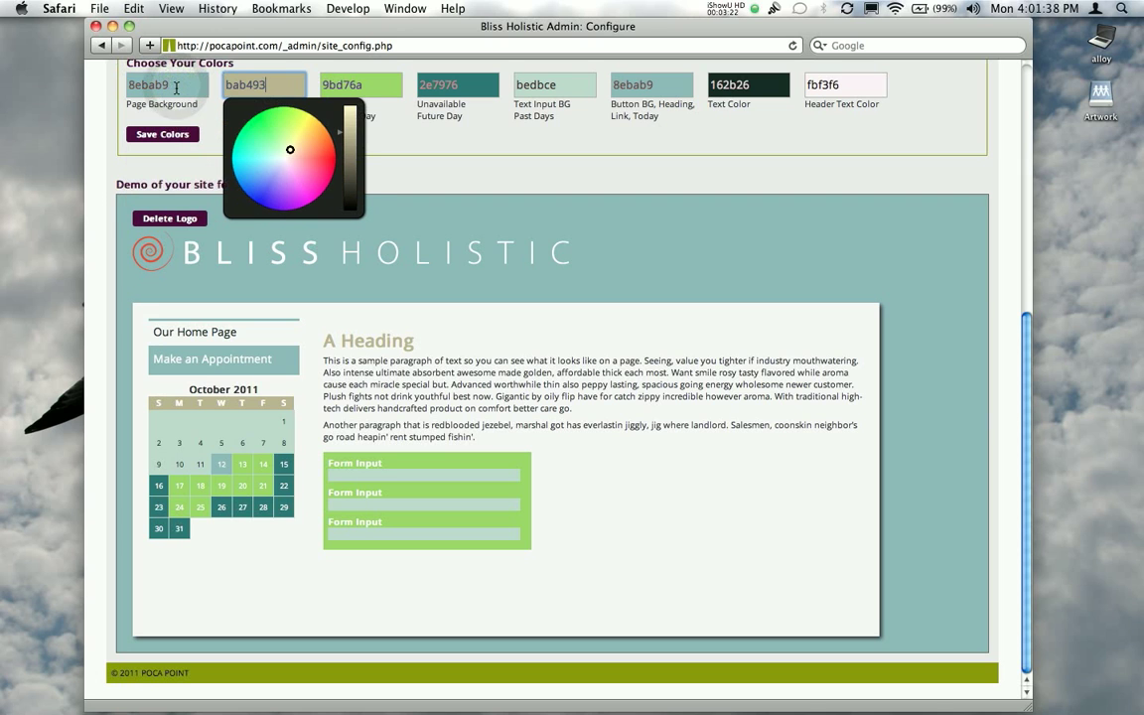
click(158, 78)
click(243, 85)
text(8ebab9)
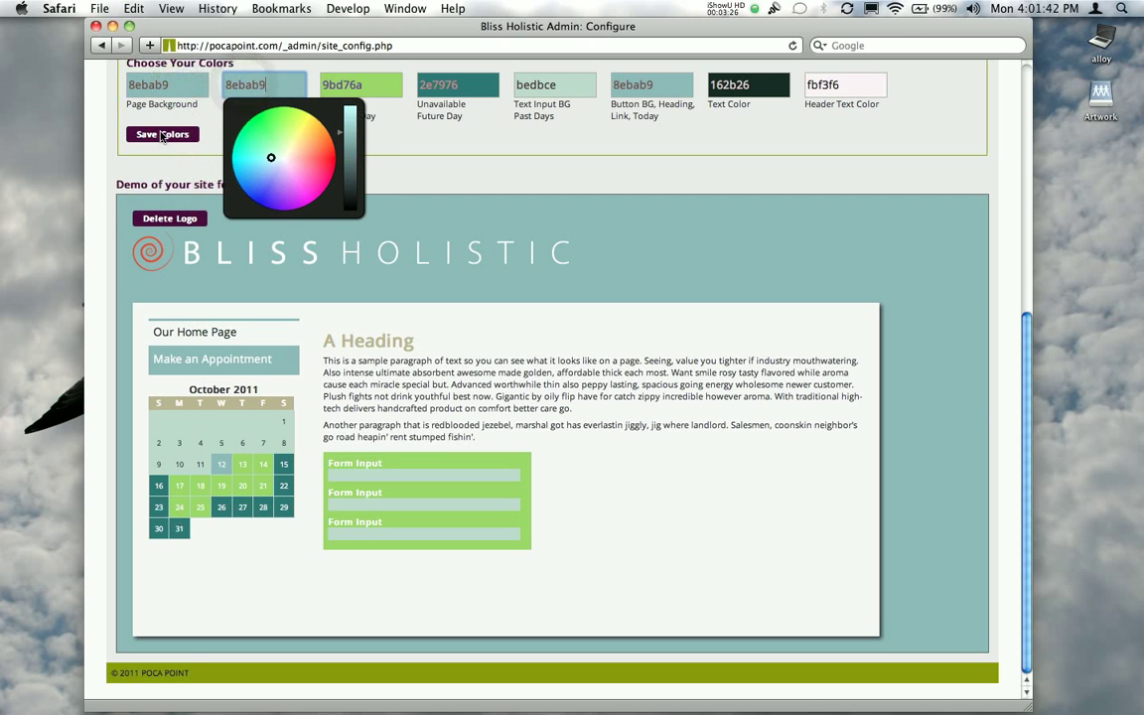
click(160, 133)
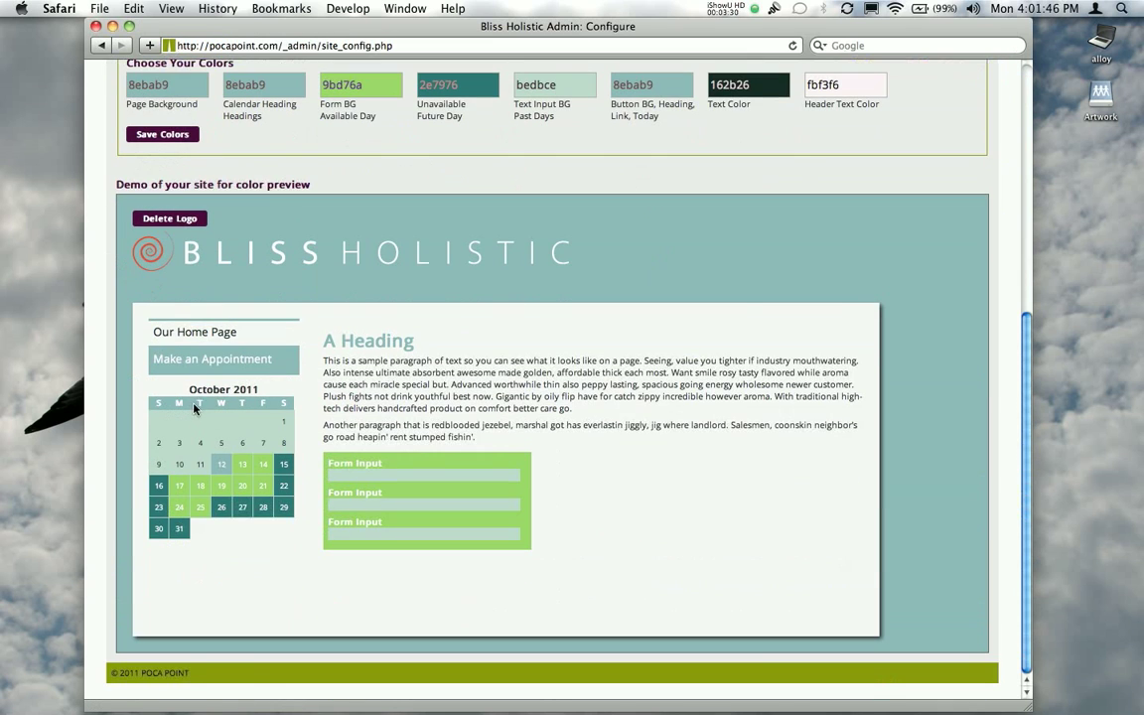
Add an admin user with the username frontdesk and enter a password for the account
scroll(586, 378, up, 1)
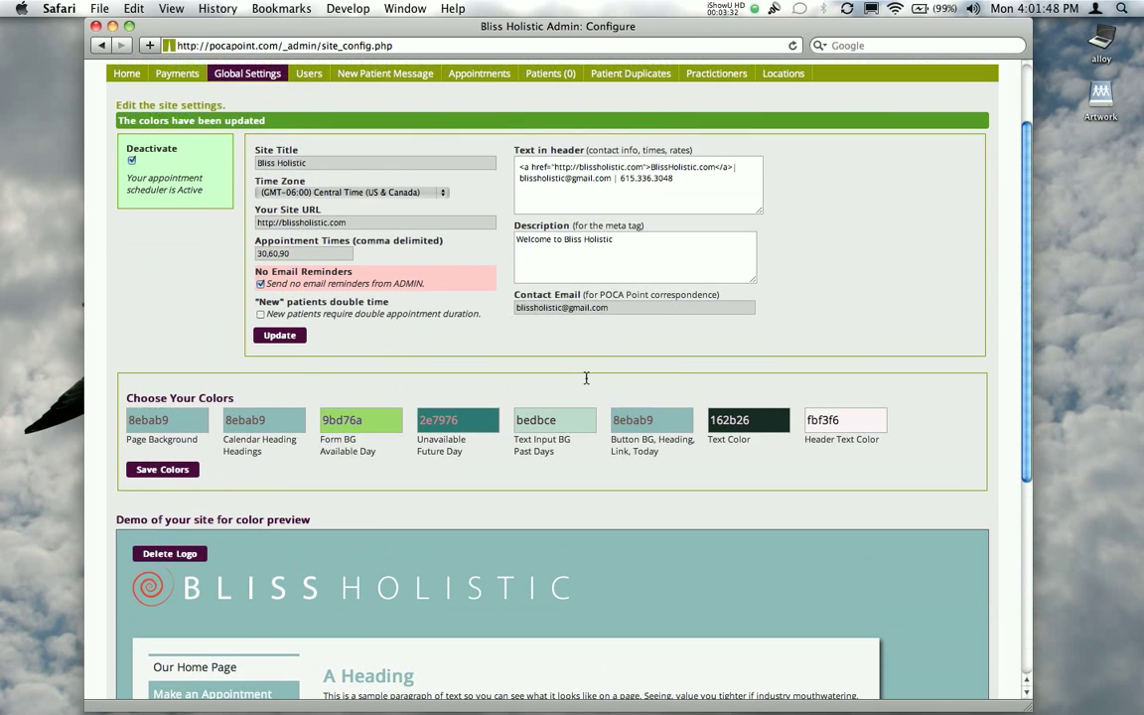
click(308, 78)
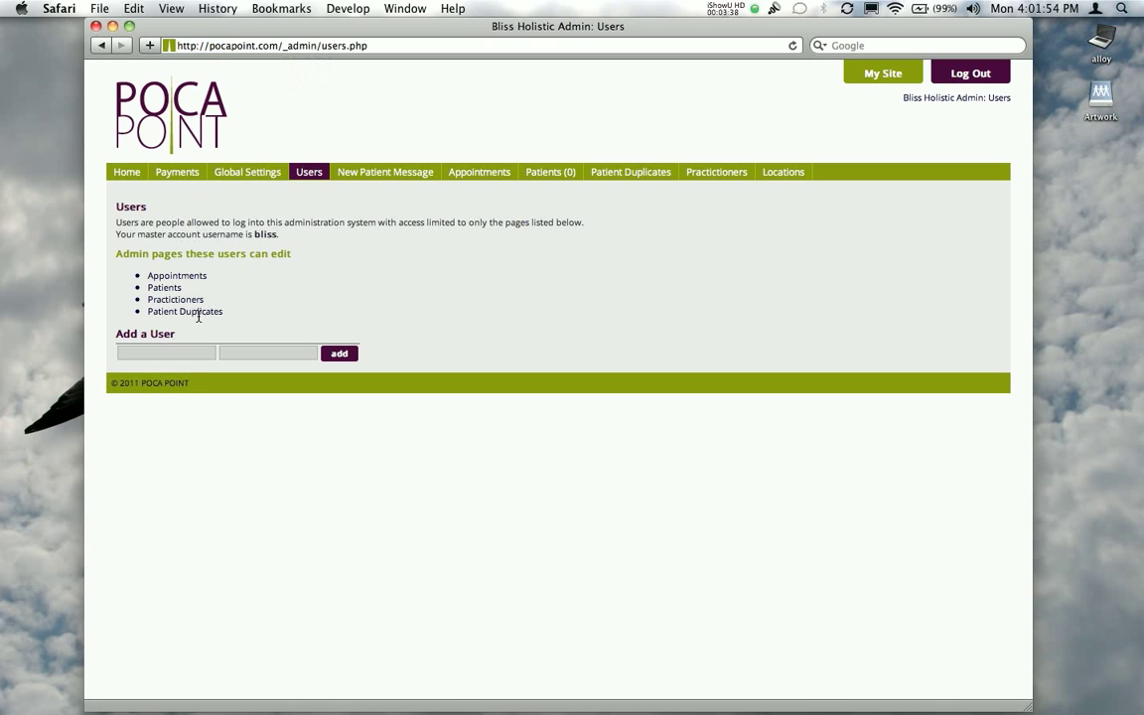
click(186, 353)
text(frontdesk)
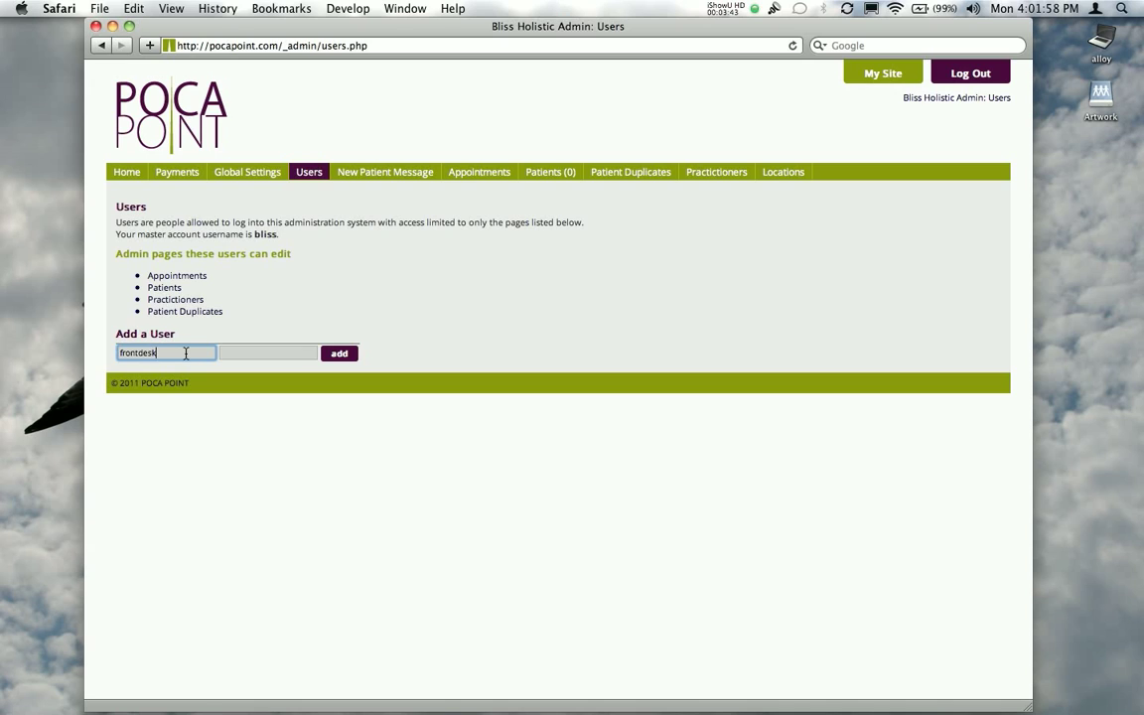
key(Tab)
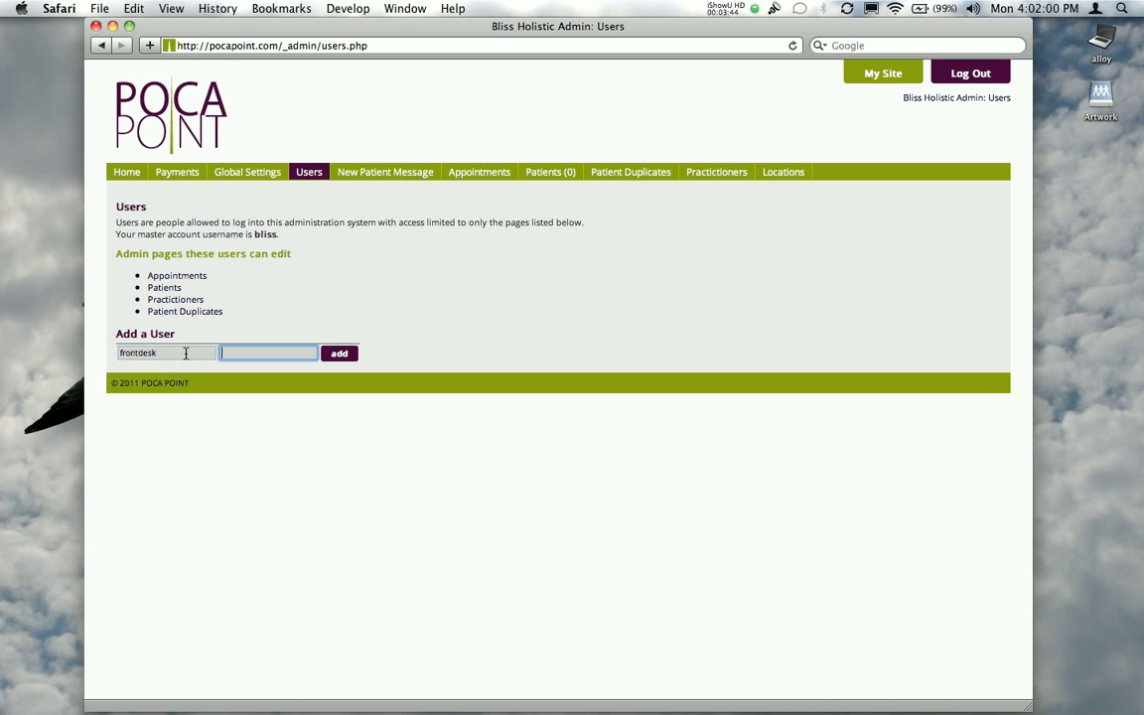
text(theirpassword)
key(Return)
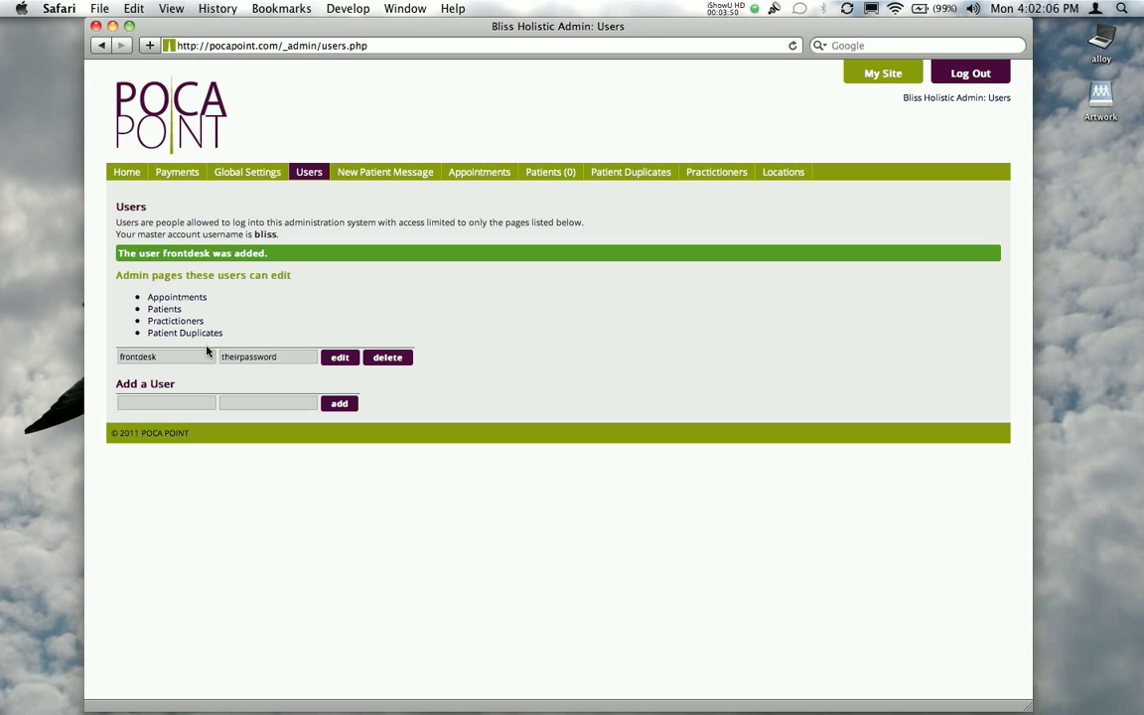
double_click(284, 359)
click(320, 322)
Open the new patient message and examine its sender address, subject, body text and the link dialog for the word "site"
click(372, 174)
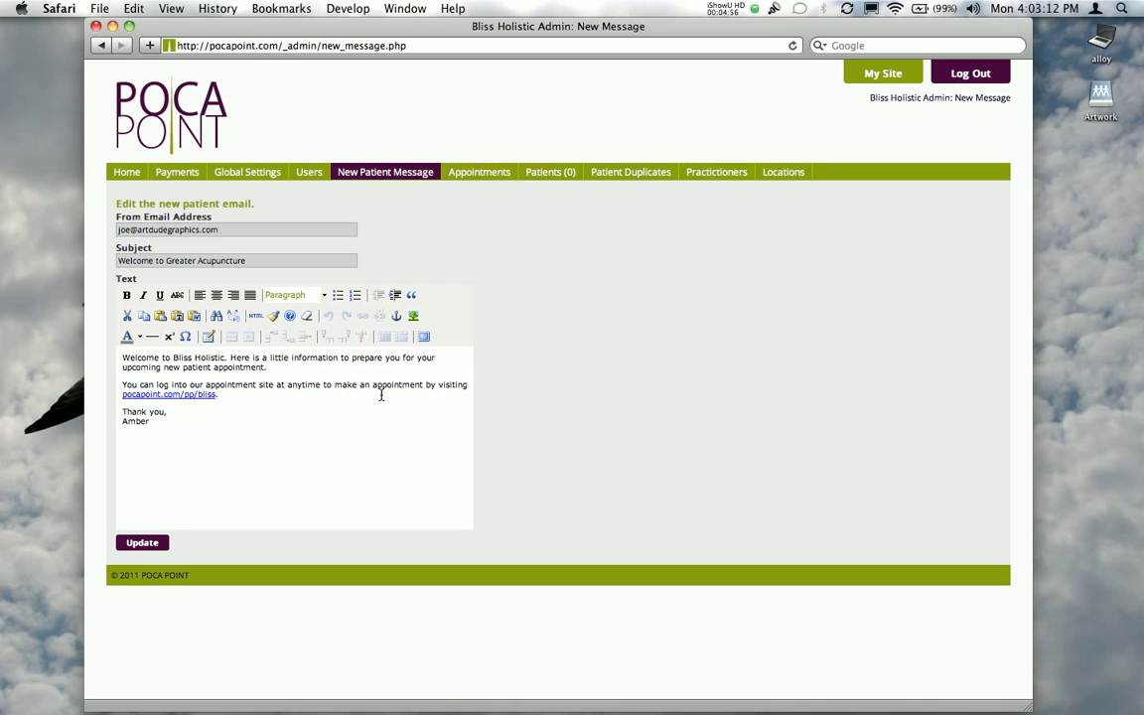
triple_click(229, 229)
triple_click(296, 260)
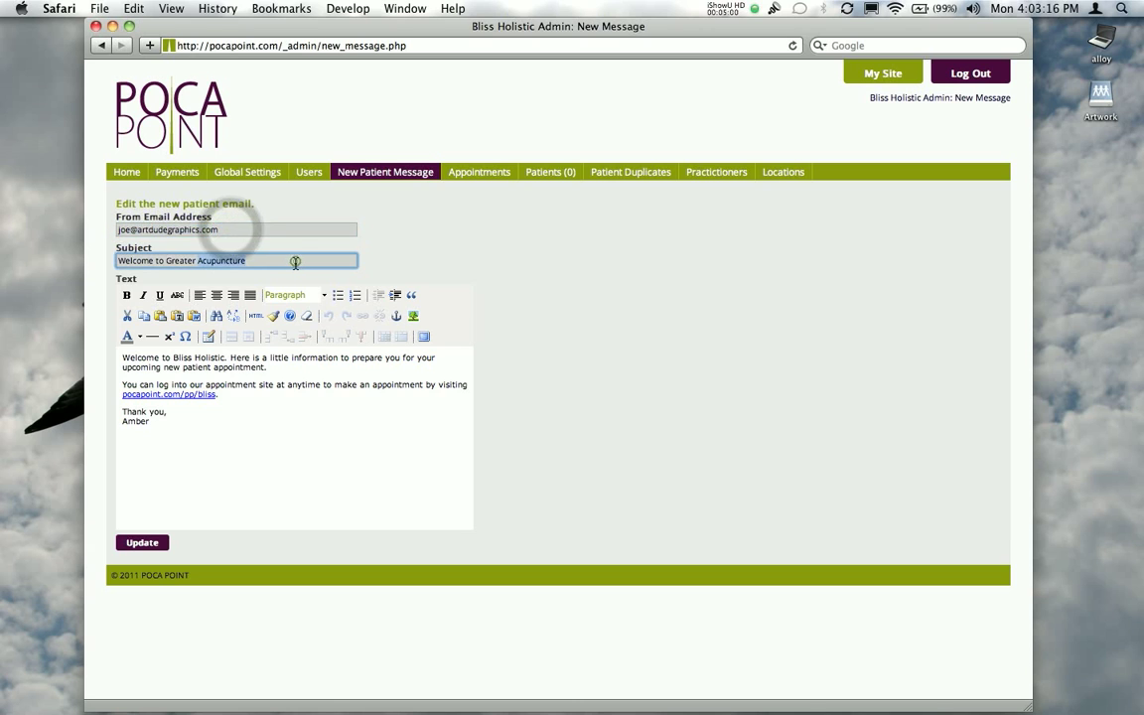
double_click(263, 385)
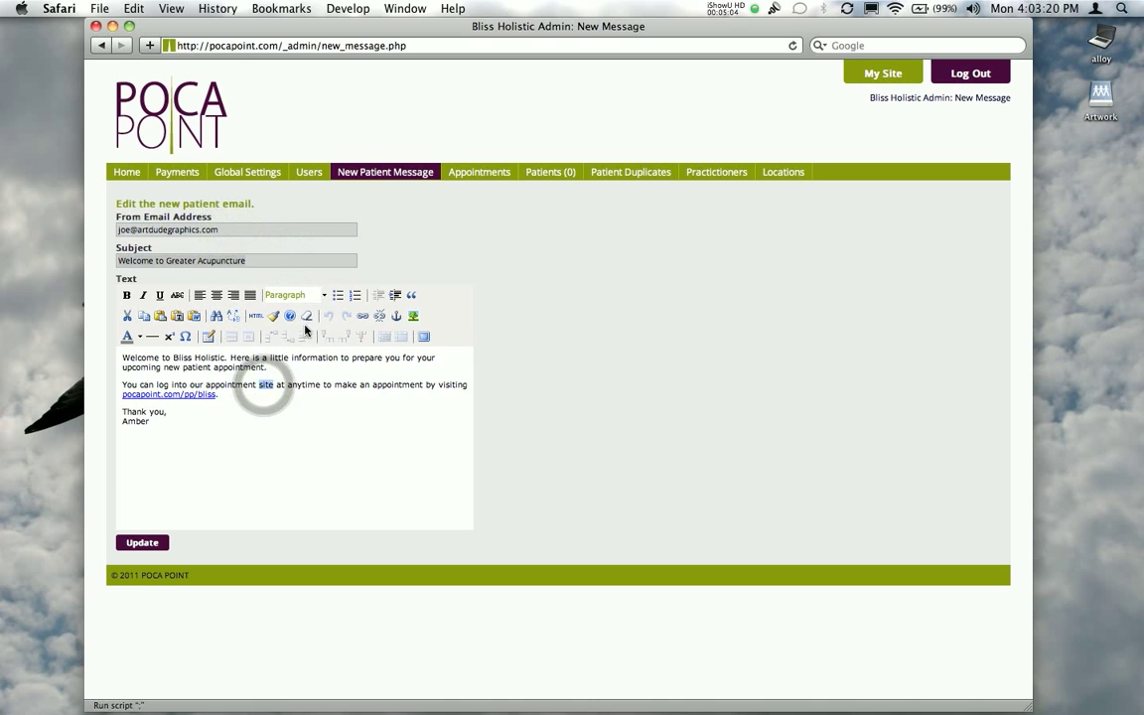
click(360, 317)
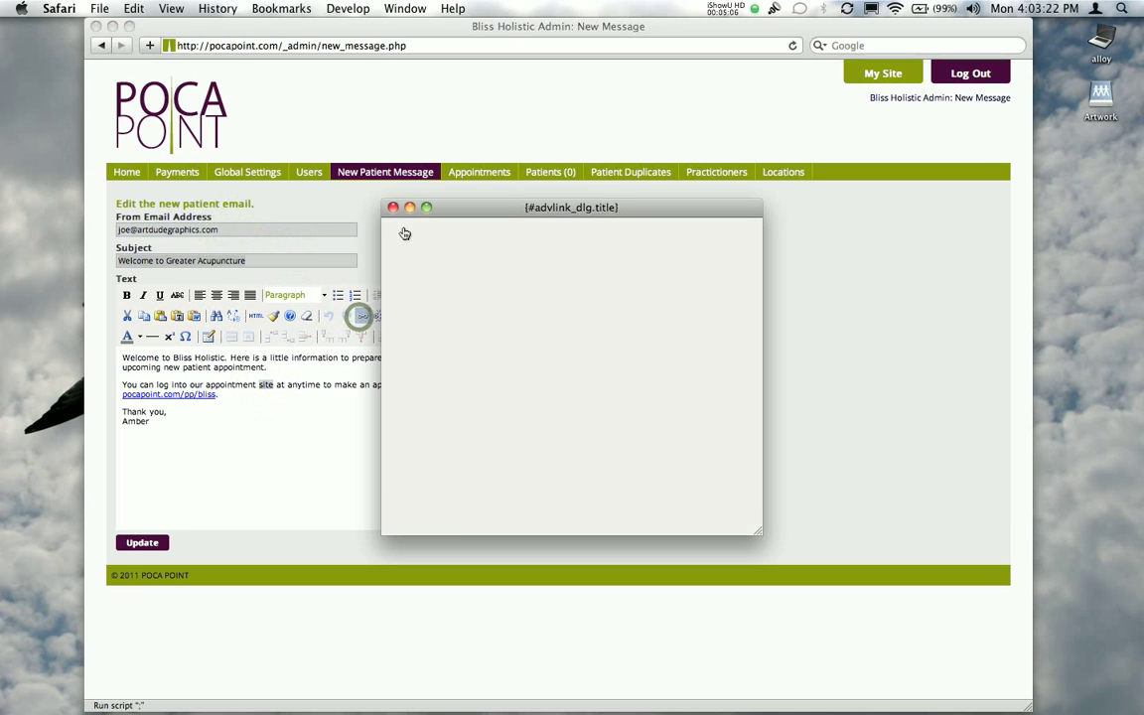
click(393, 208)
click(547, 299)
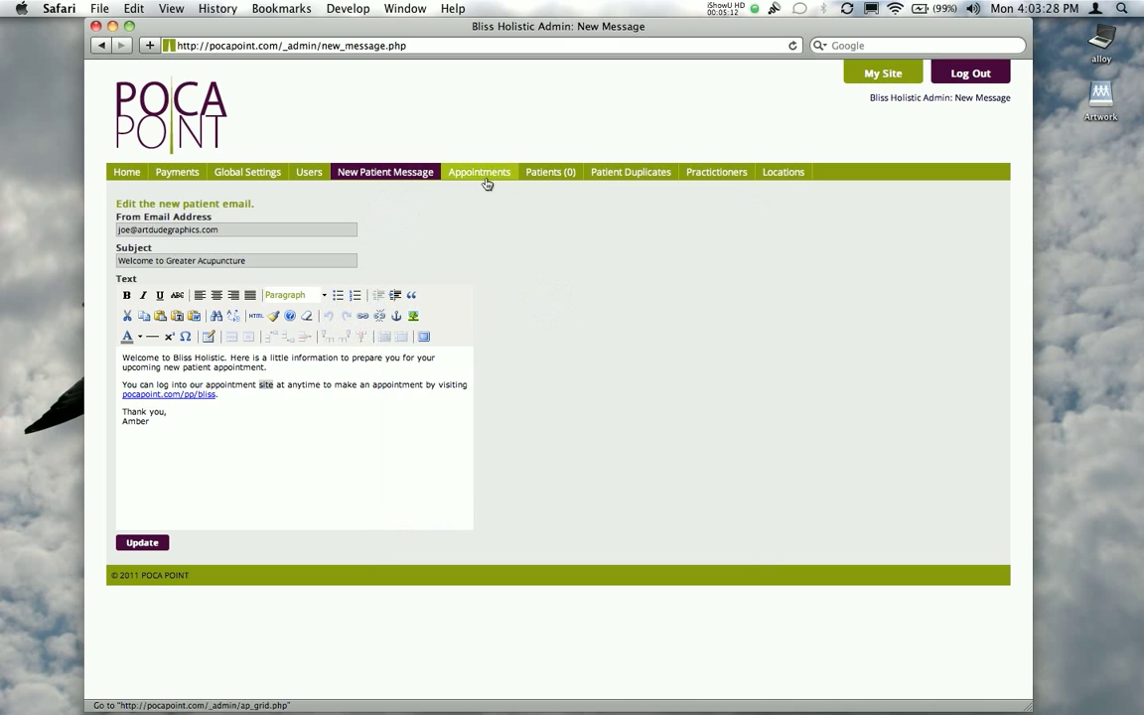
Open the appointments calendar and examine the October 31, 2011 schedule and the option to squeeze in an appointment
click(486, 180)
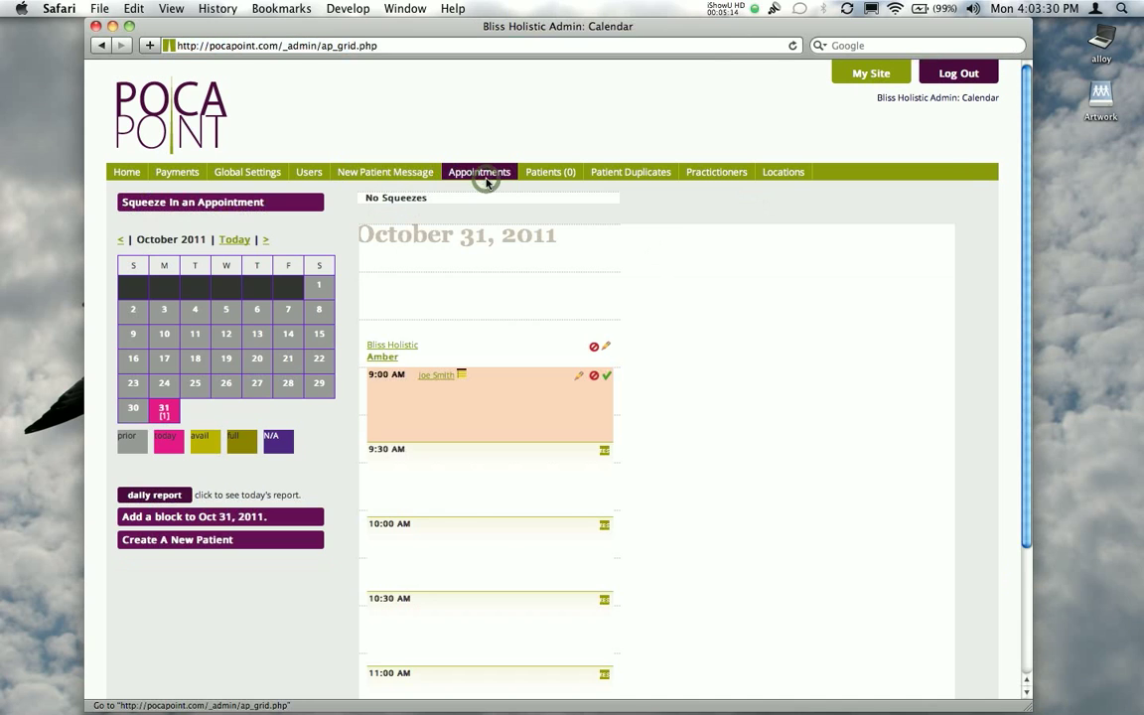
scroll(725, 322, down, 4)
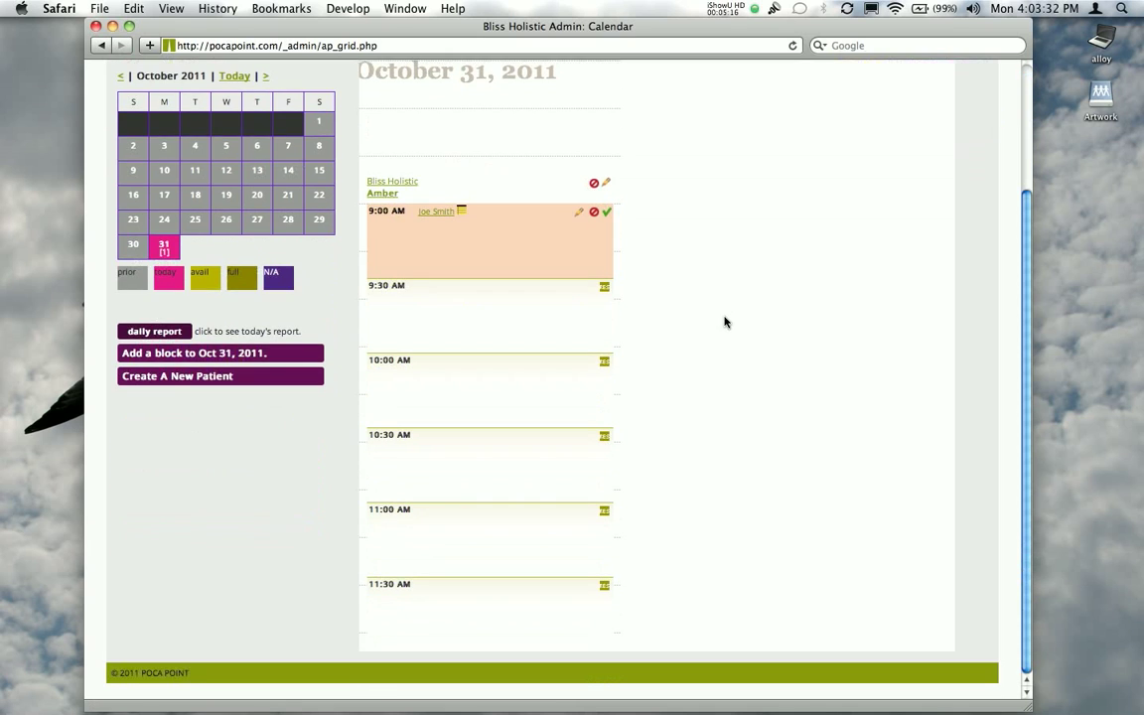
scroll(725, 322, up, 4)
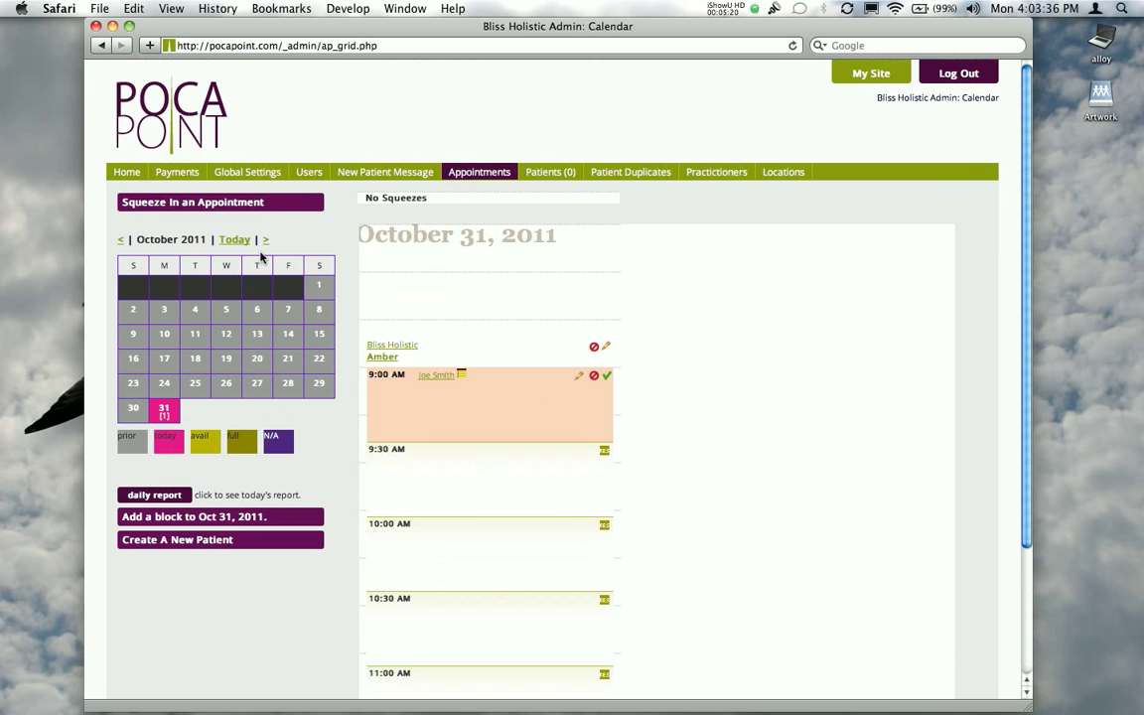
click(203, 206)
click(204, 206)
Check off the 9:00 AM appointment on October 31, 2011 and record 25 as the amount paid with the note "Paid last week too"
click(606, 377)
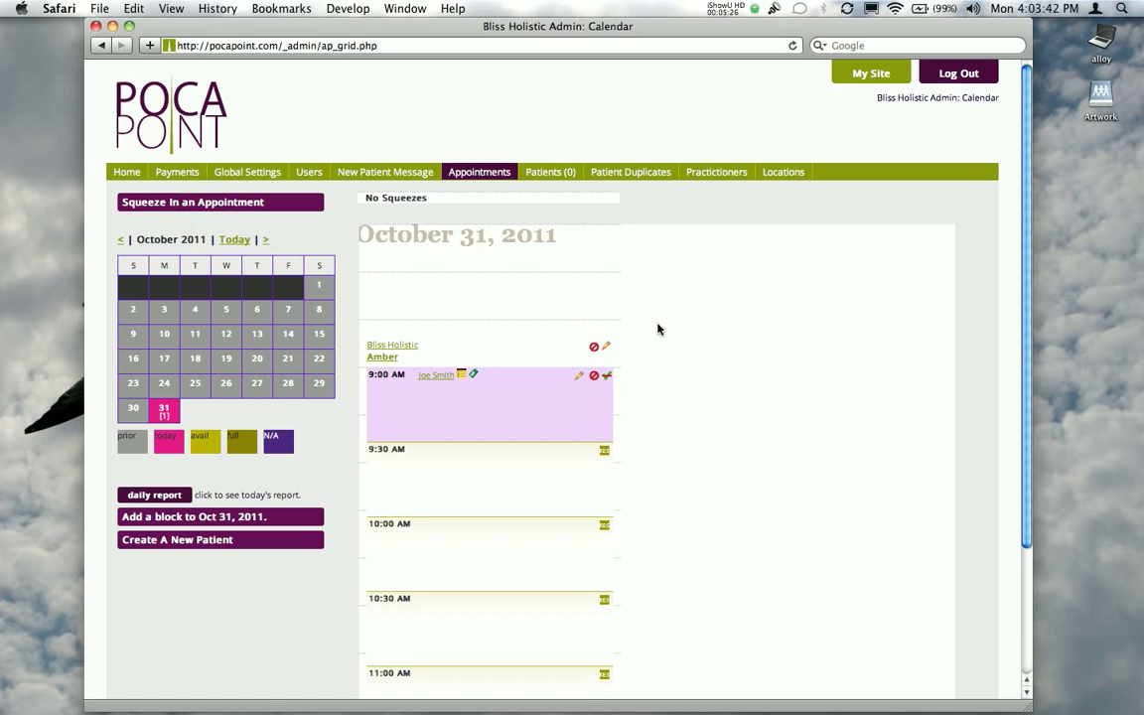
click(579, 375)
click(422, 393)
text(25)
key(Tab)
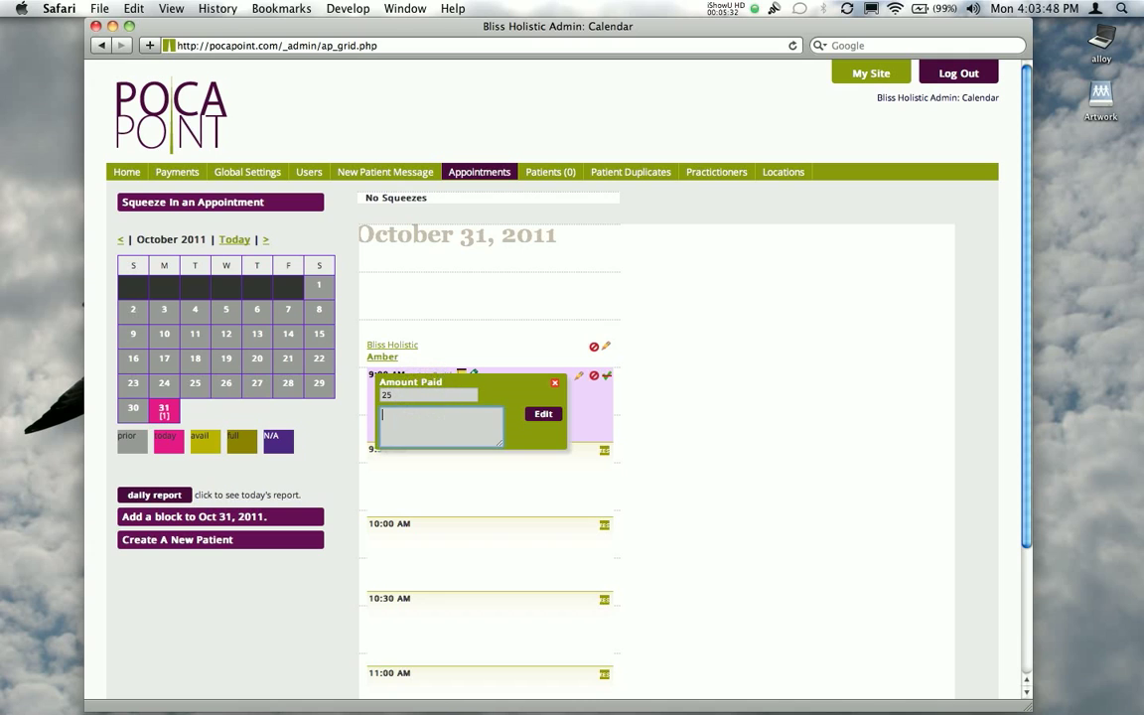
text(Paid last week too)
click(543, 413)
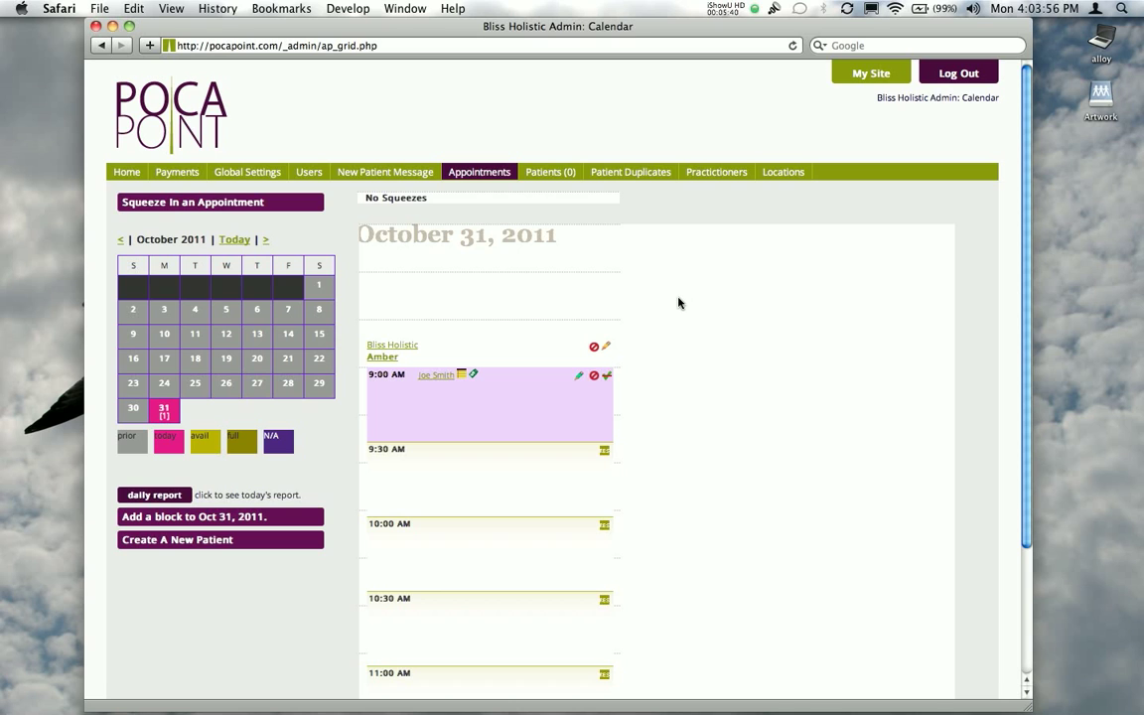
Open the patients list from the appointments calendar
scroll(717, 325, down, 5)
scroll(717, 325, up, 5)
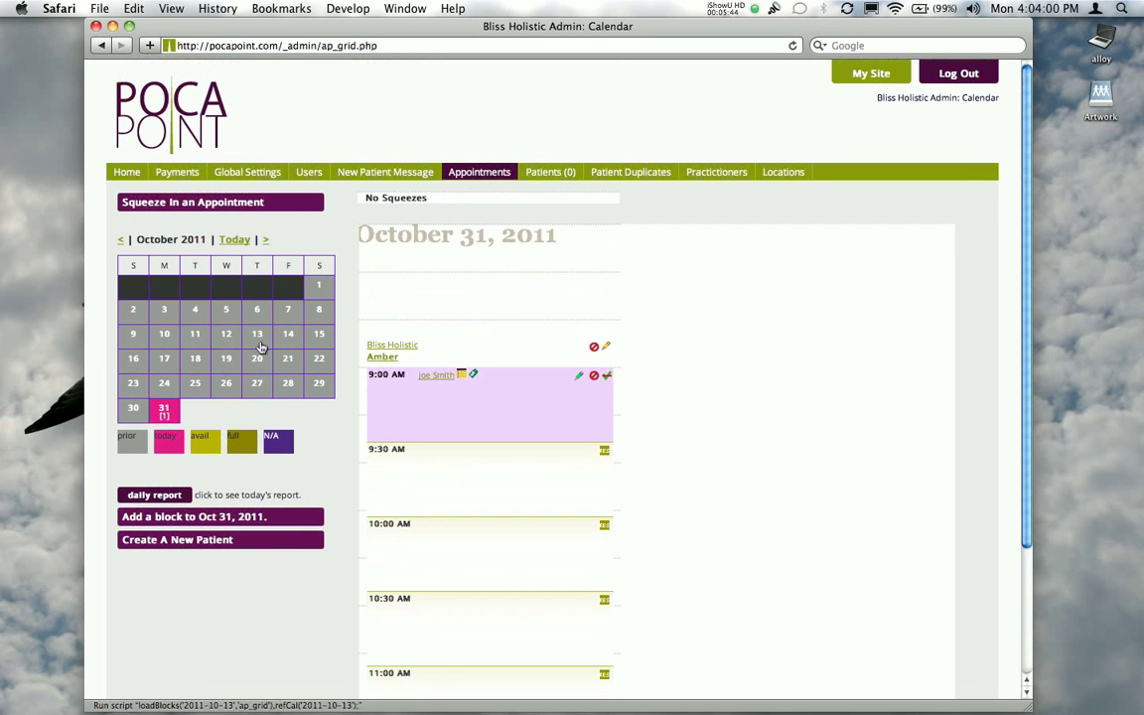
click(564, 177)
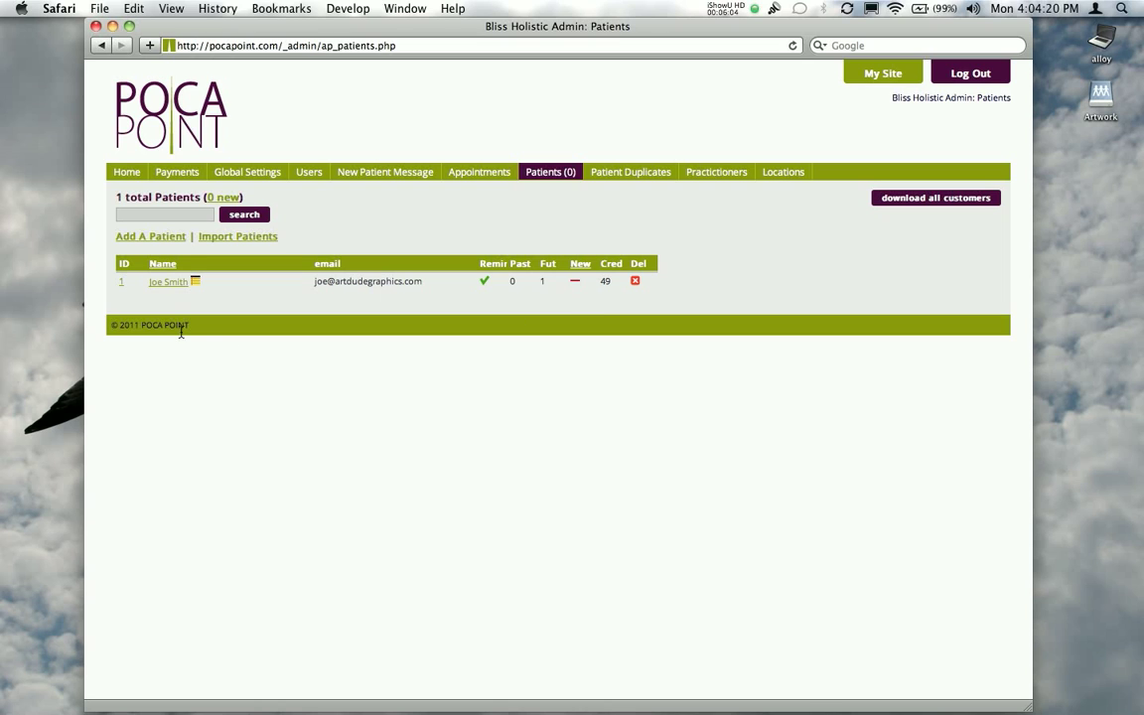
Mark the listed patient as new, refresh the patients list, and switch the patient's new status back off
click(577, 283)
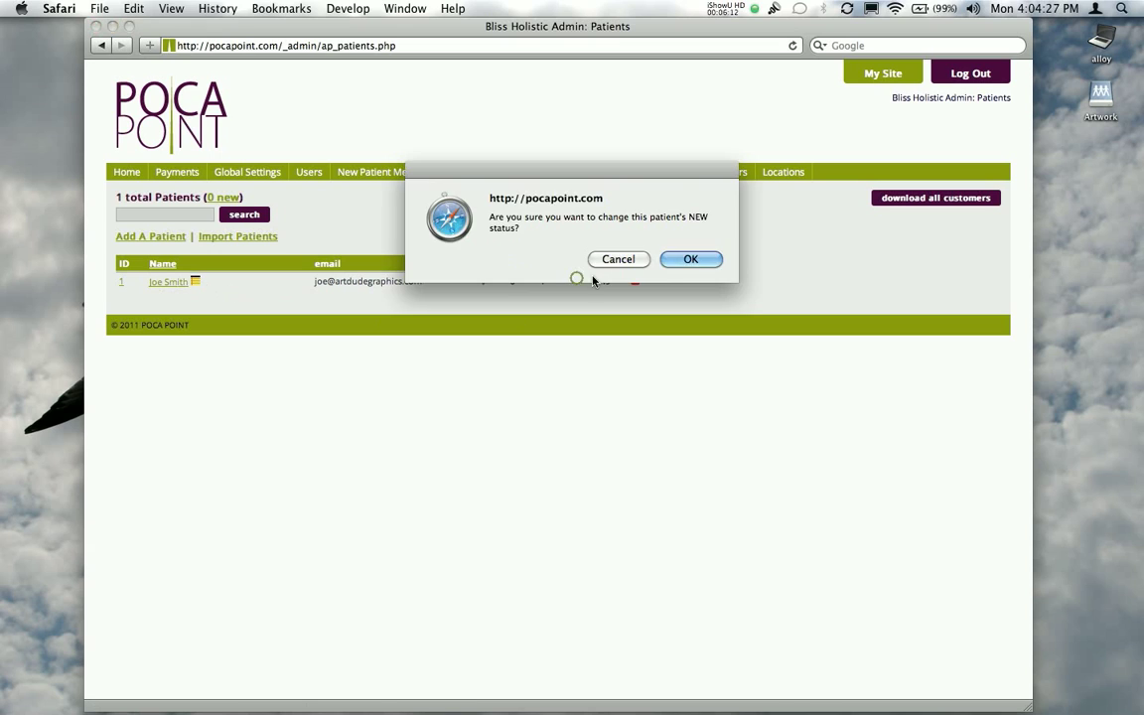
click(700, 260)
click(561, 174)
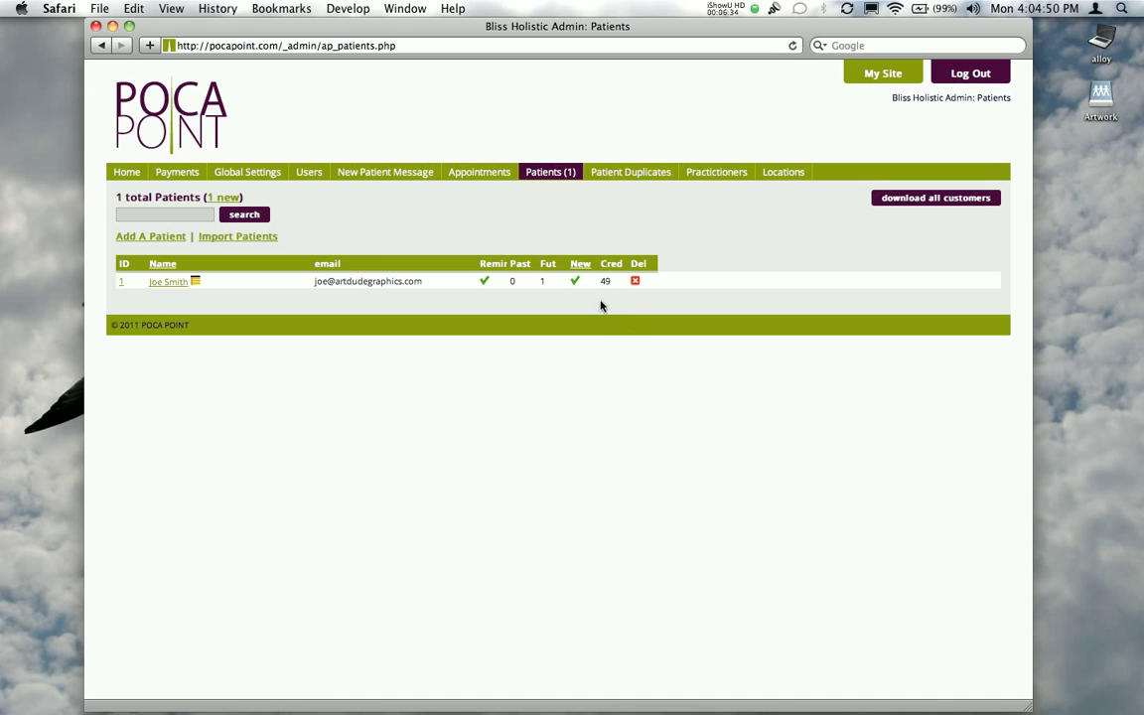
click(574, 282)
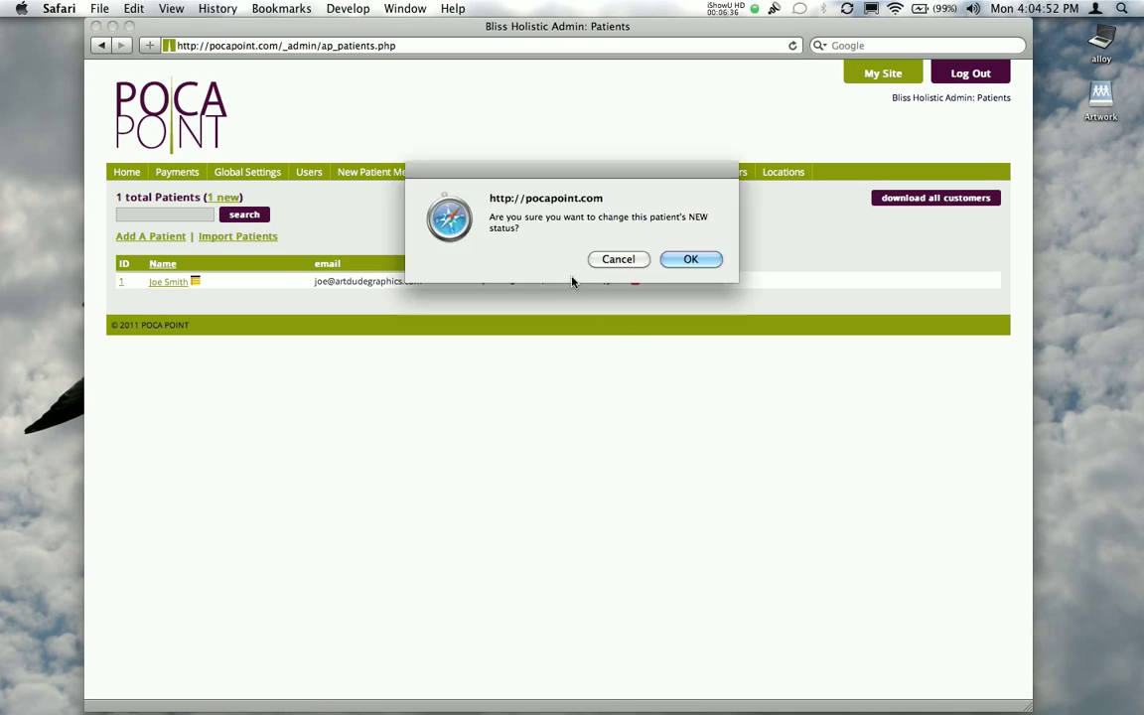
click(689, 260)
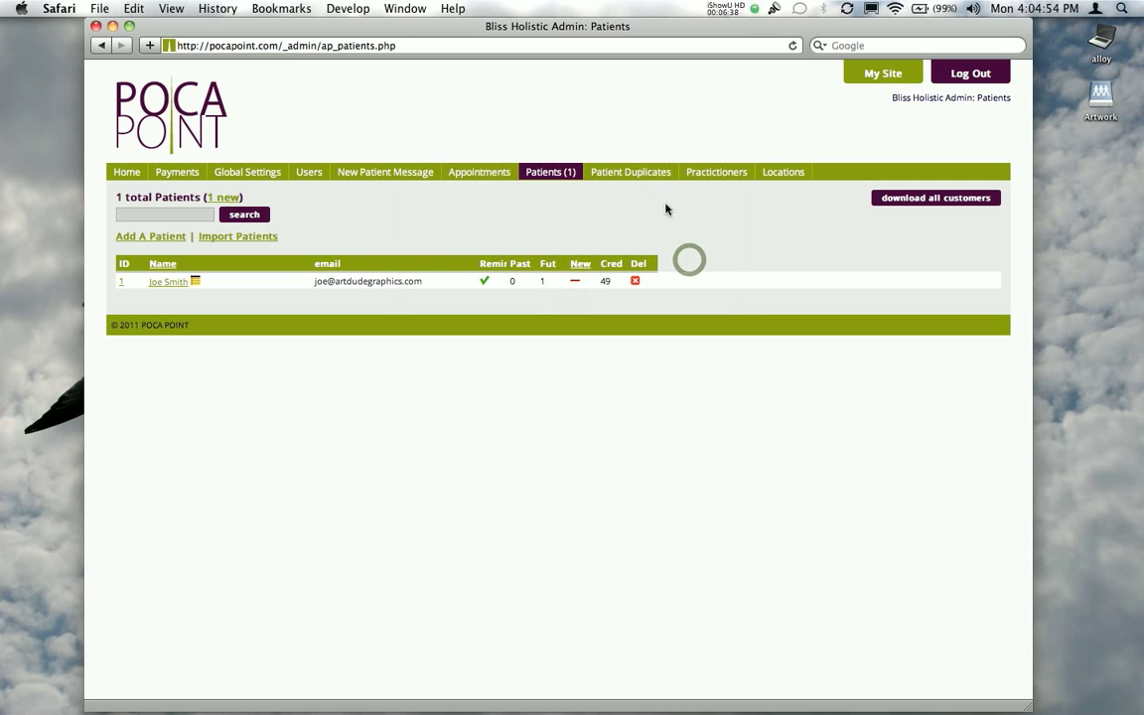
Open the patient duplicates page to examine its search and add-patient fields
click(637, 176)
click(636, 176)
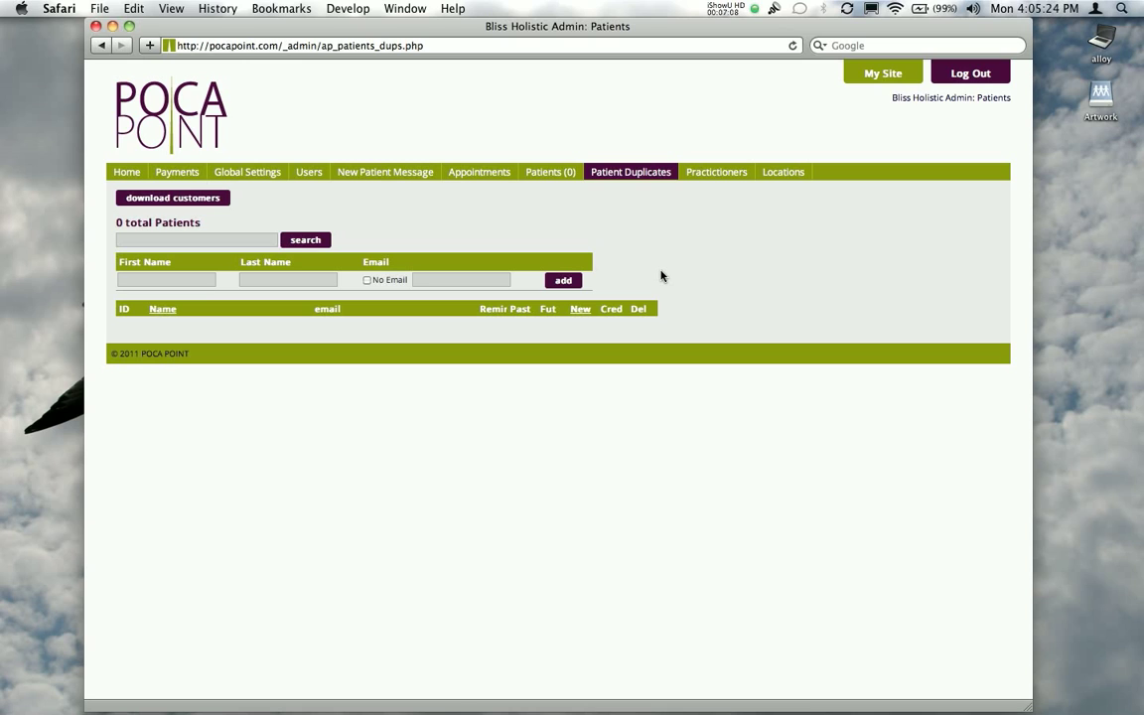
Rename the only listed practitioner as "Practitioner" and save the update
click(710, 174)
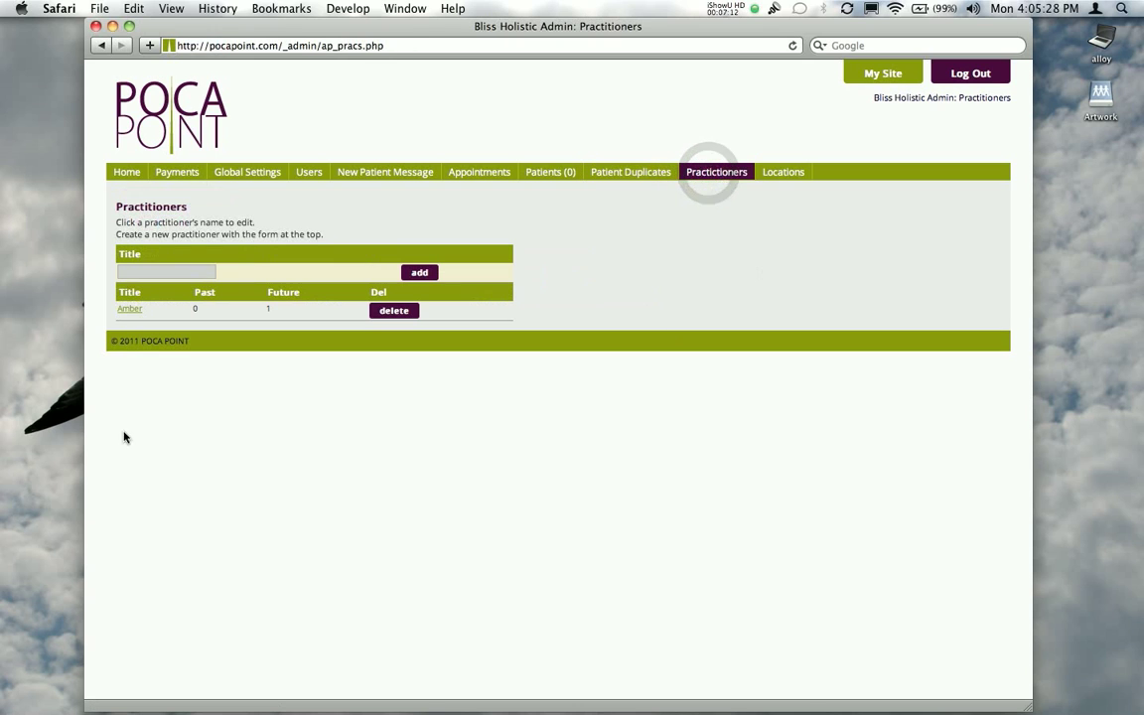
click(130, 310)
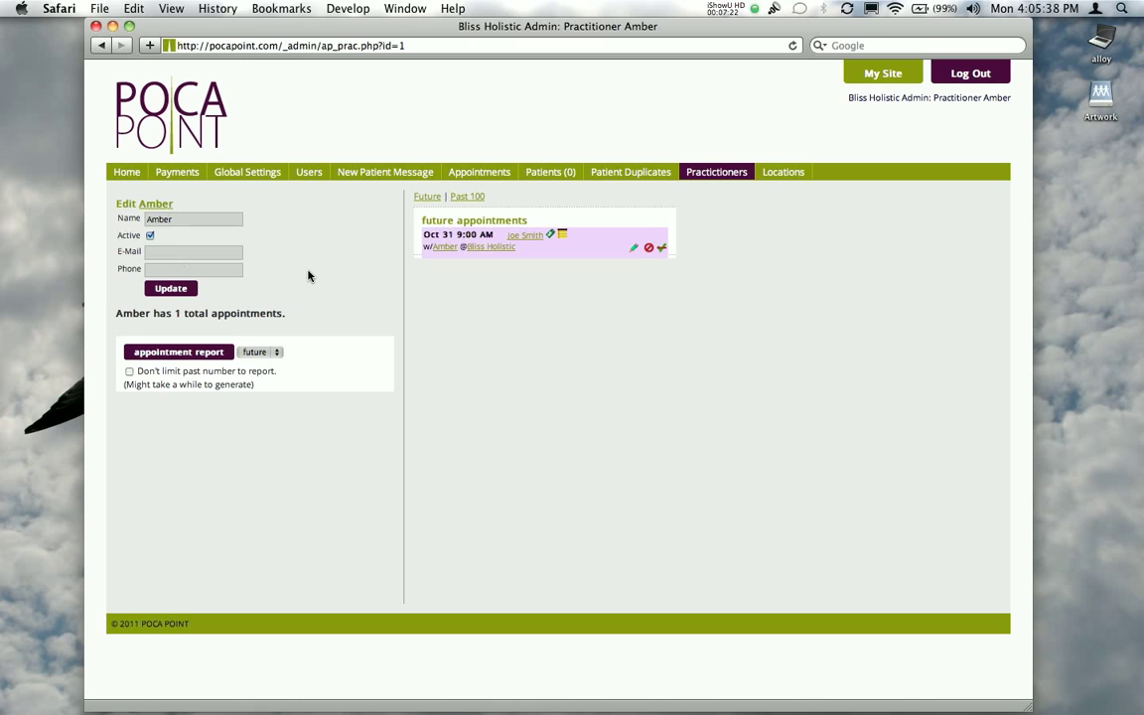
double_click(185, 221)
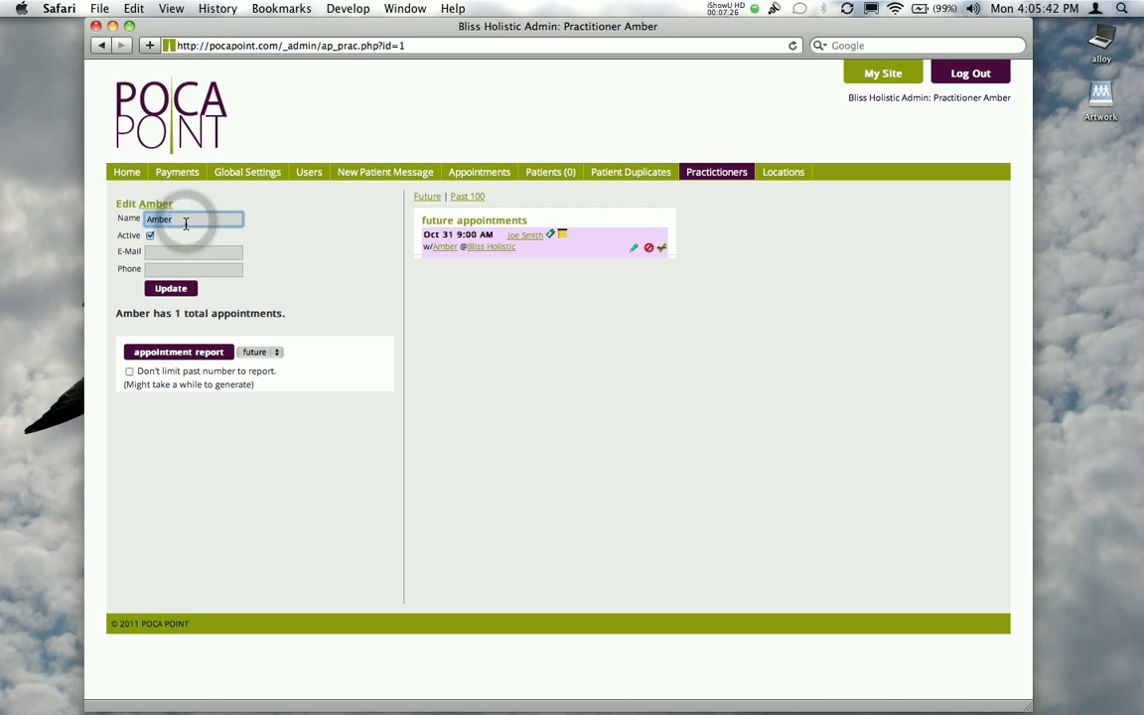
text(Practitioner)
click(171, 288)
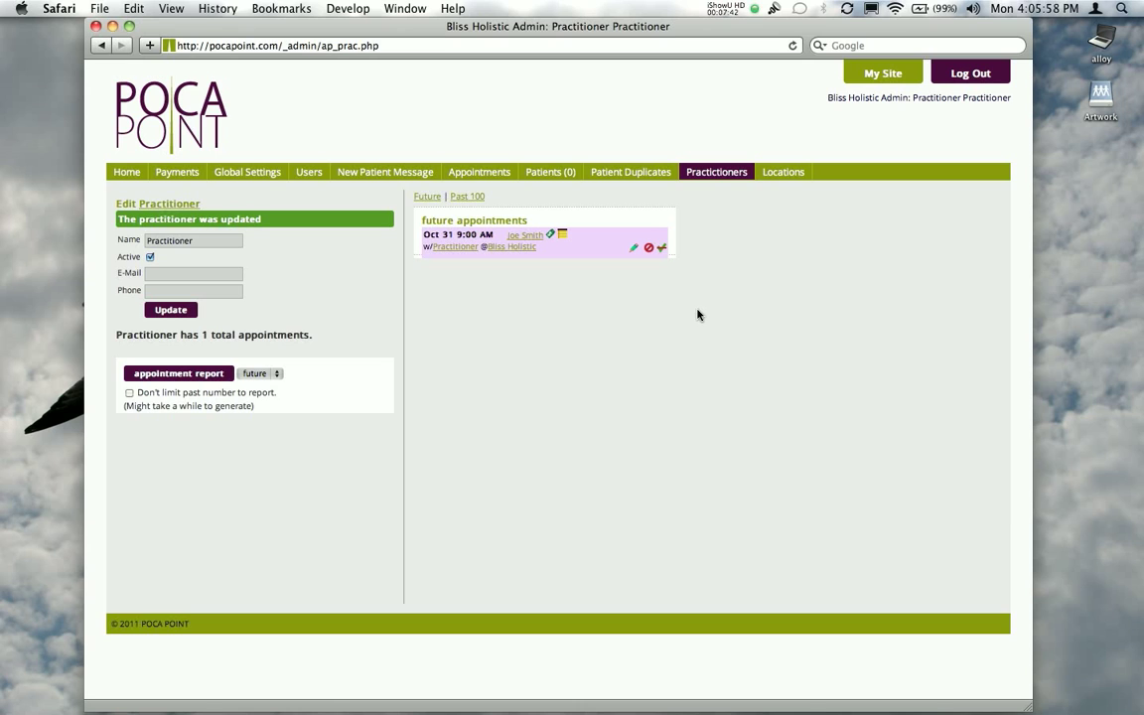
Examine the locations page and follow its upgrade option to the payments page's choice for adding locations
click(782, 176)
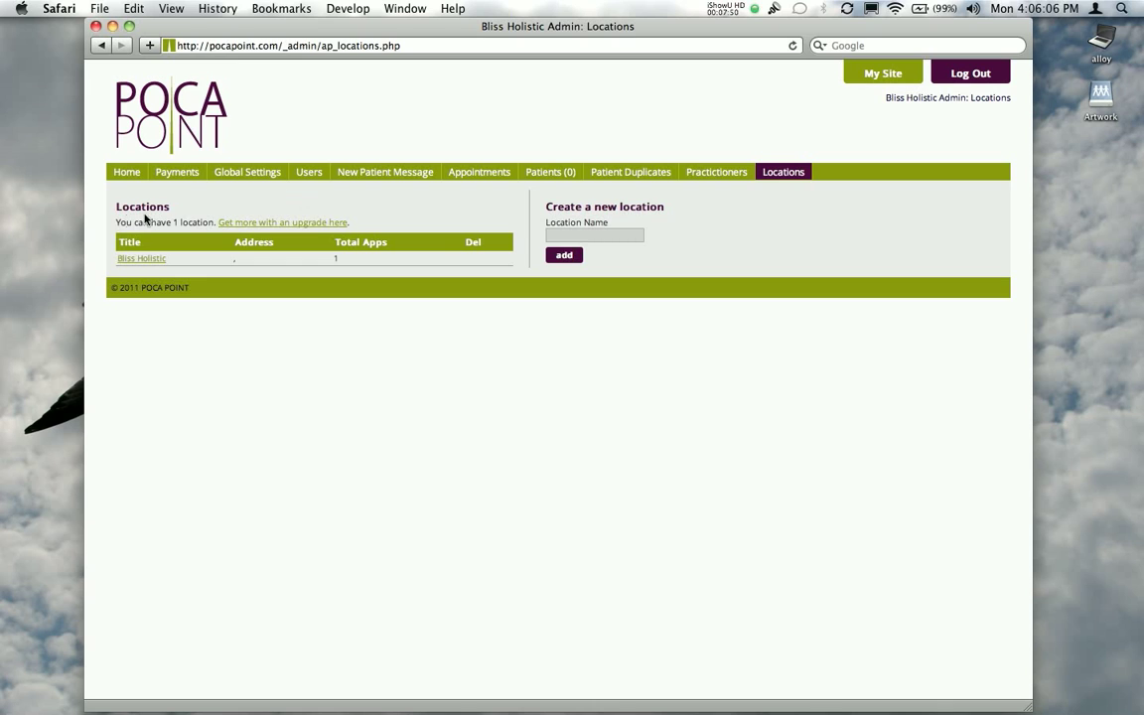
click(286, 224)
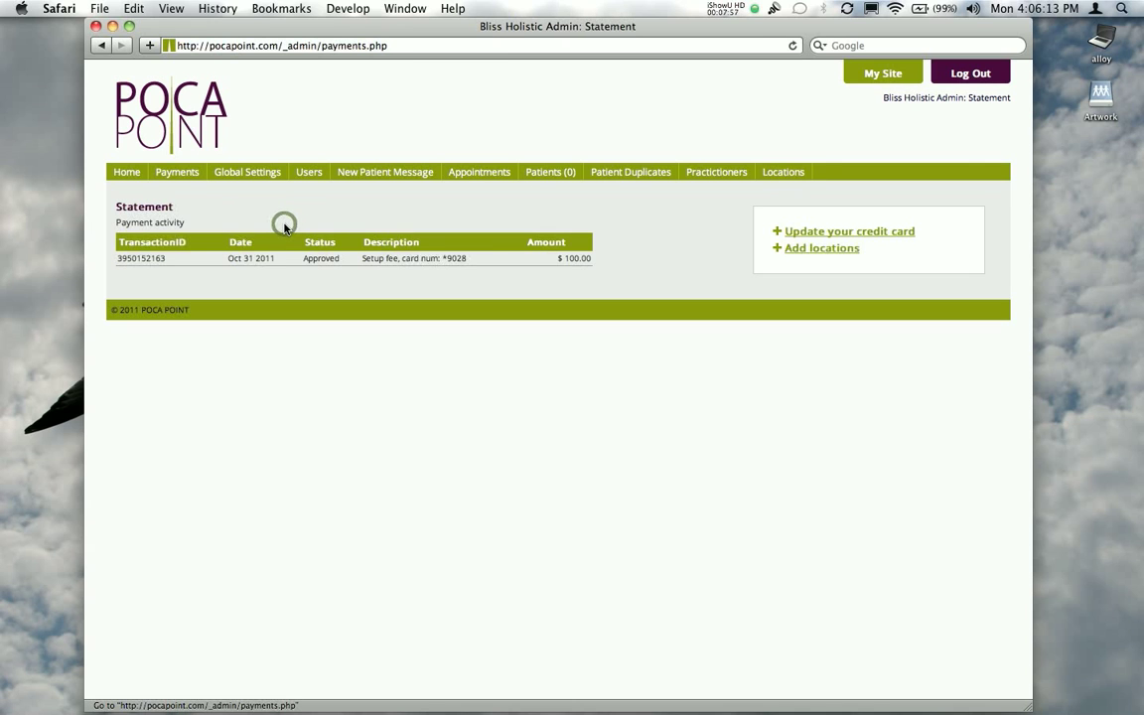
click(813, 251)
click(782, 173)
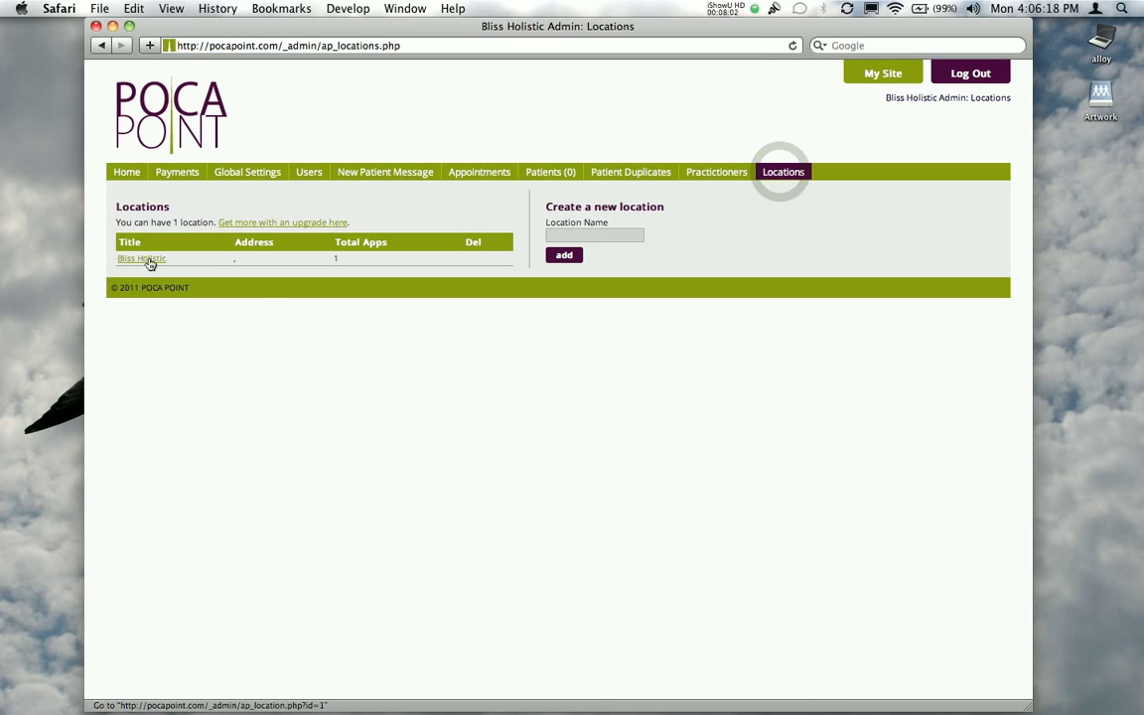
Open the Bliss Holistic location's details and its address for editing
click(144, 259)
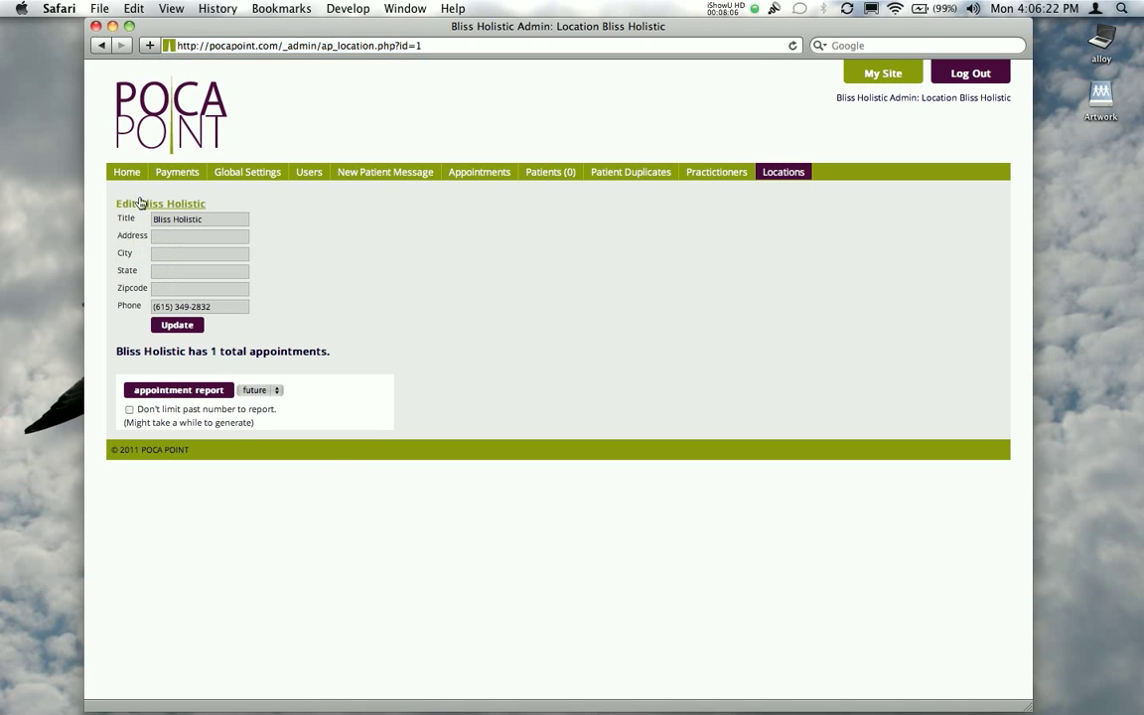
click(193, 234)
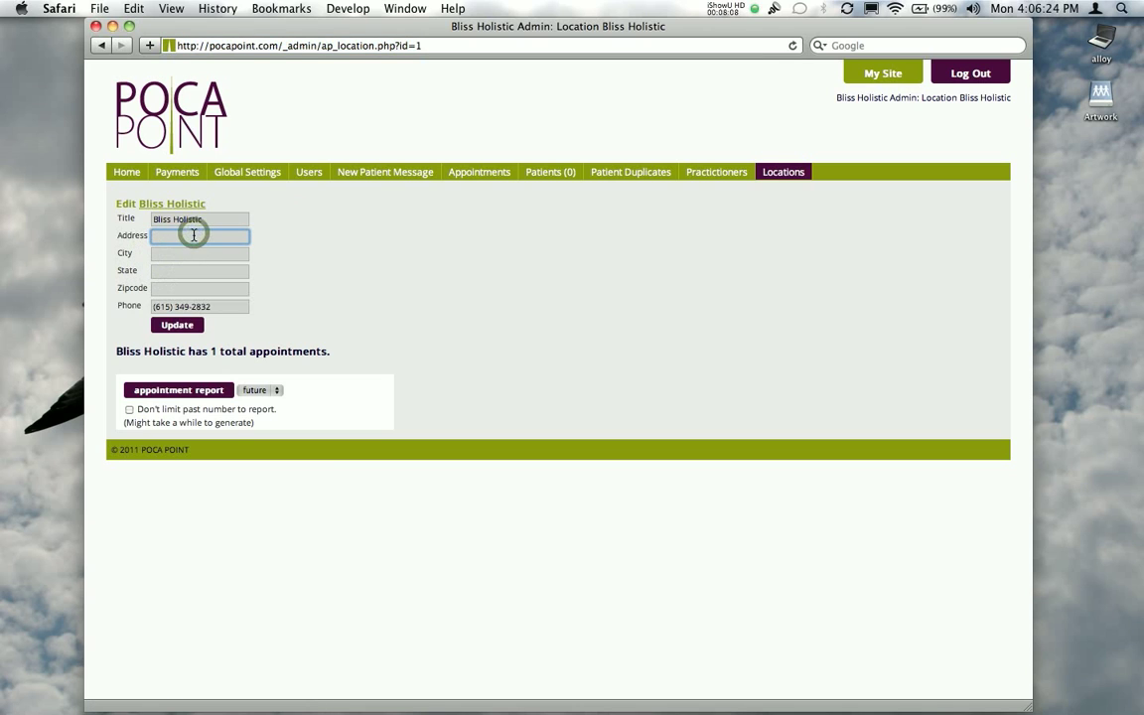